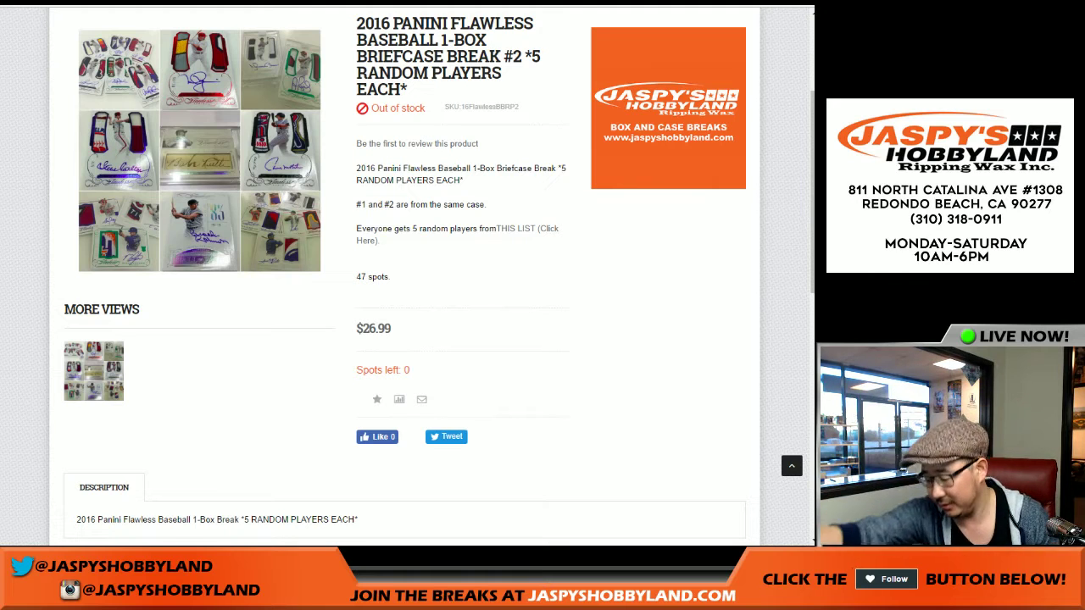
In the RANDOM.ORG List Randomizer, copy the full participant list and paste it repeatedly at the end until it appears five times.
key("ctrl+Tab")
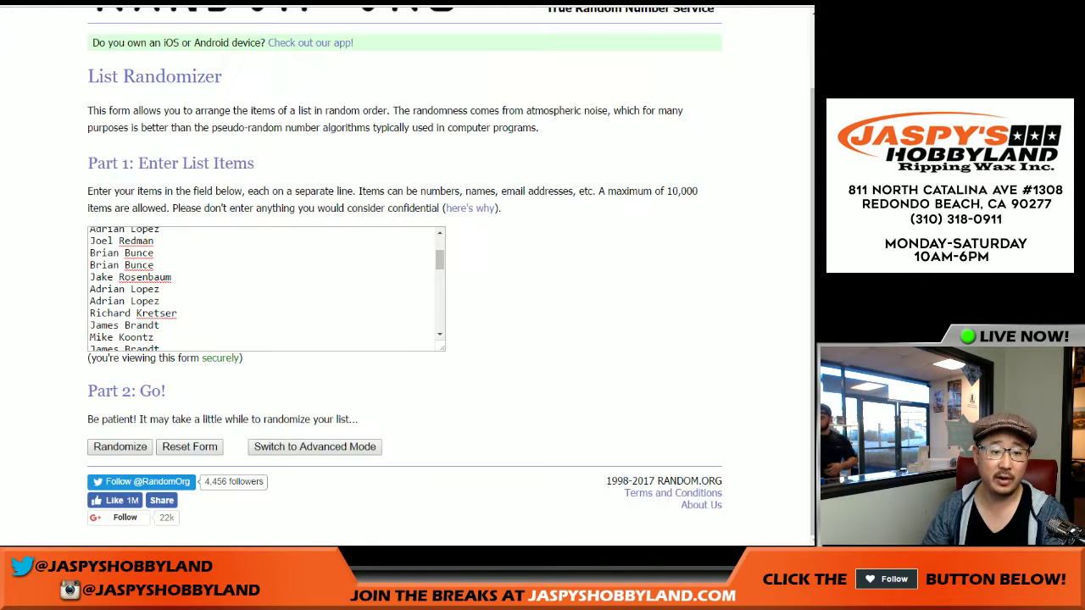
left_click_drag(440, 259, 440, 249)
scroll(264, 288, "down", 10)
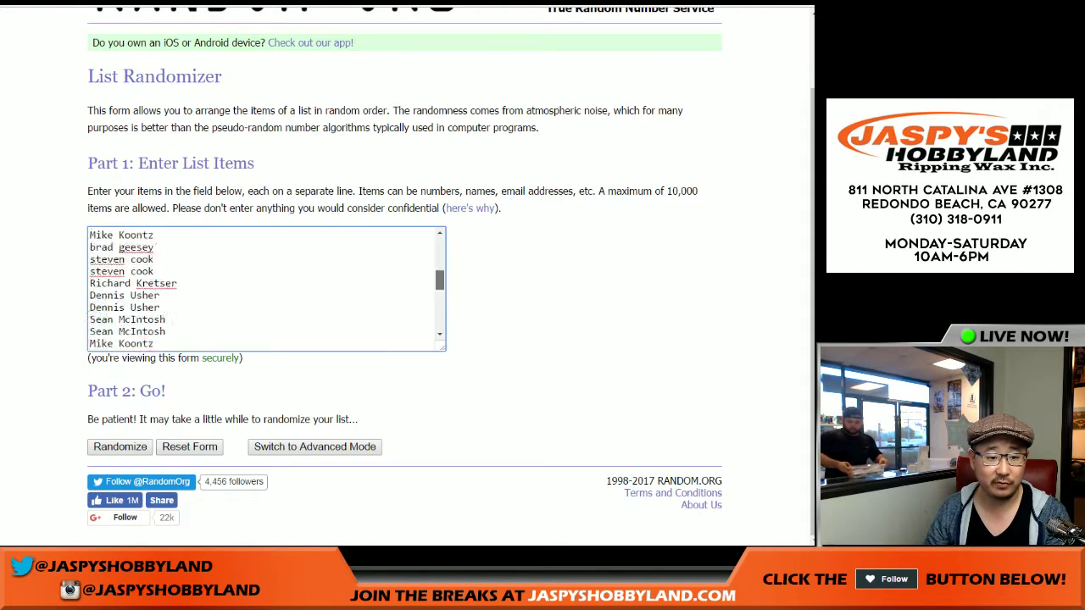
scroll(264, 288, "up", 10)
scroll(265, 288, "down", 10)
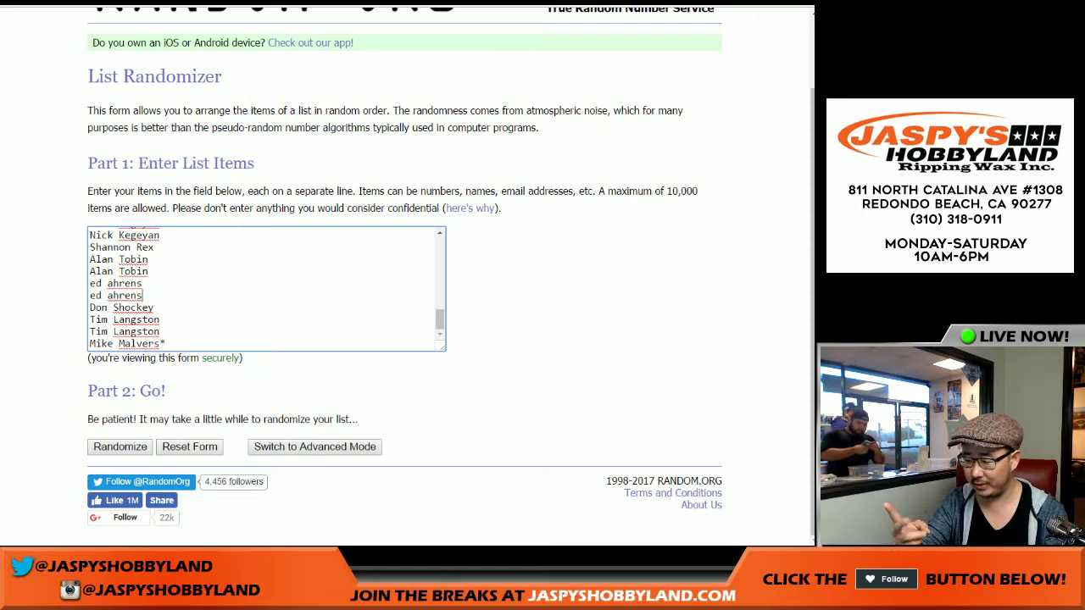
key("ctrl+a")
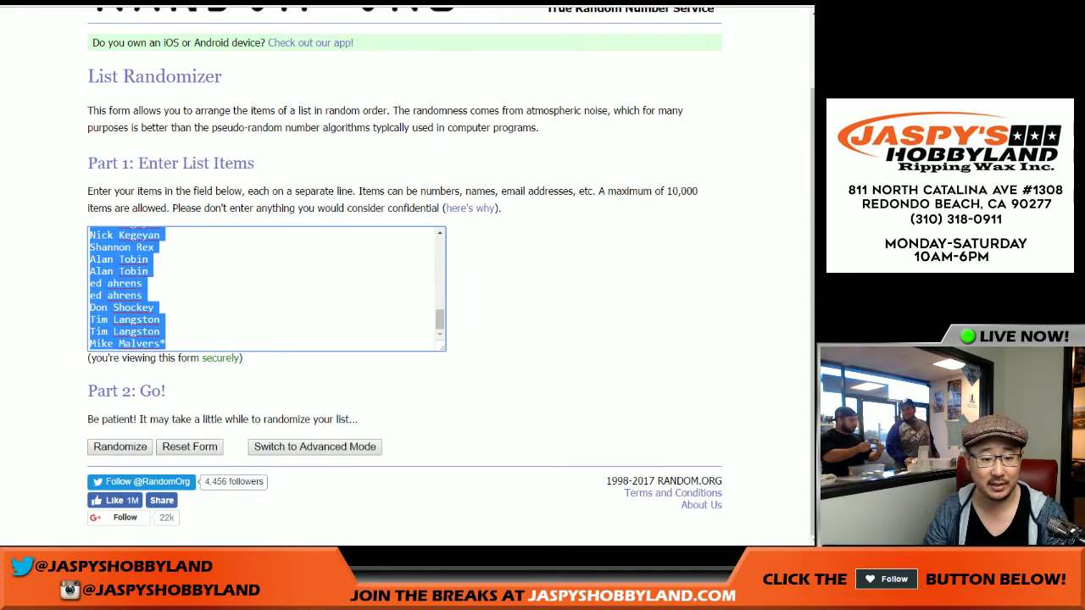
left_click(166, 343)
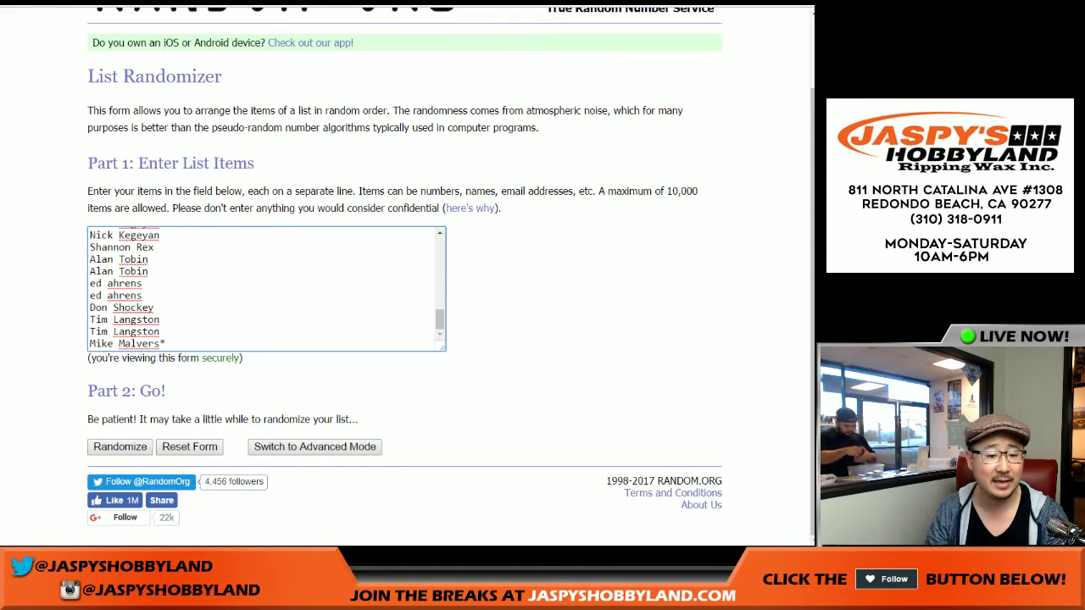
key("Return")
key("BackSpace")
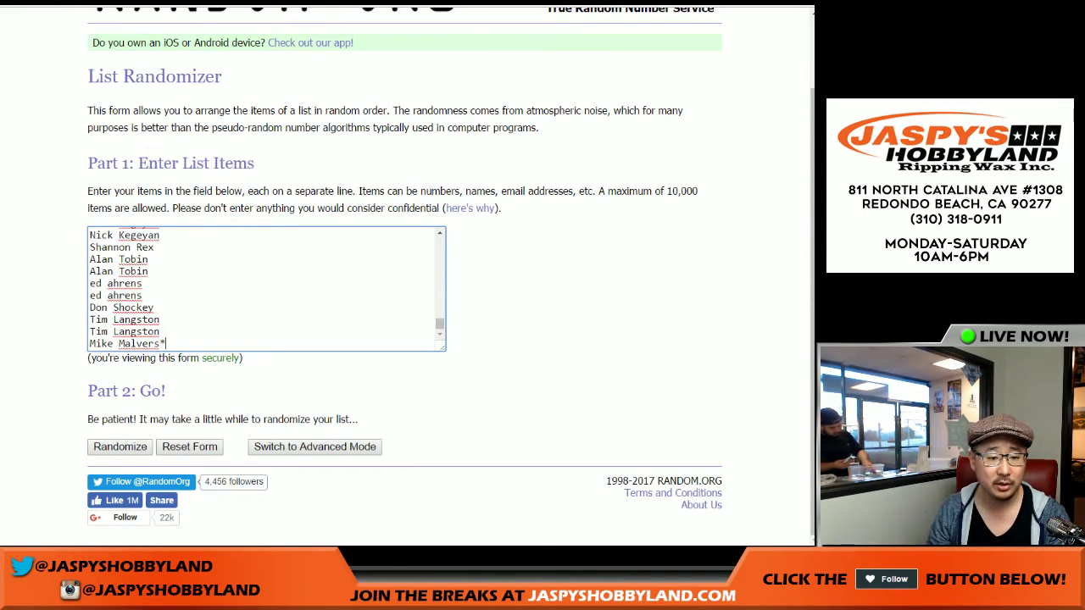
key("Return")
key("BackSpace")
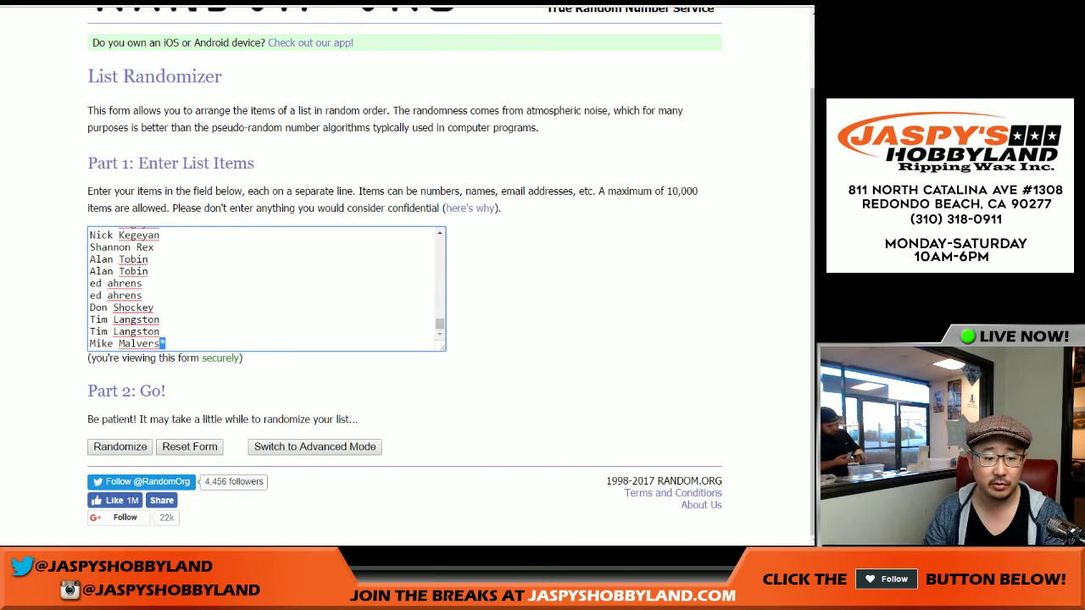
Check the repeated participant list from its last entry back to its first.
scroll(265, 289, "up", 7)
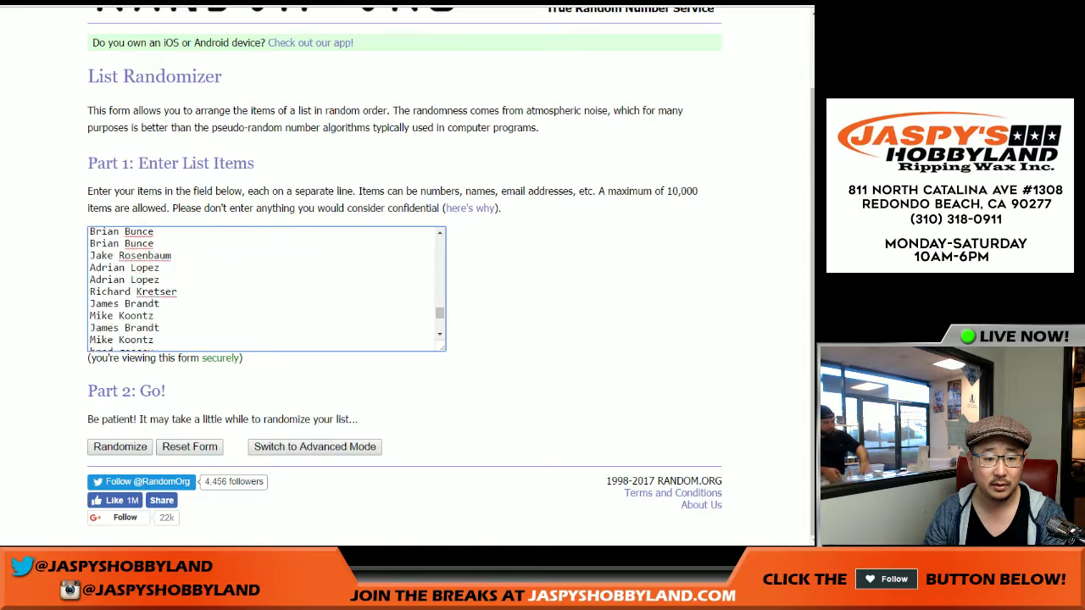
scroll(266, 288, "up", 1)
scroll(266, 289, "up", 10)
scroll(266, 288, "up", 3)
scroll(266, 288, "up", 5)
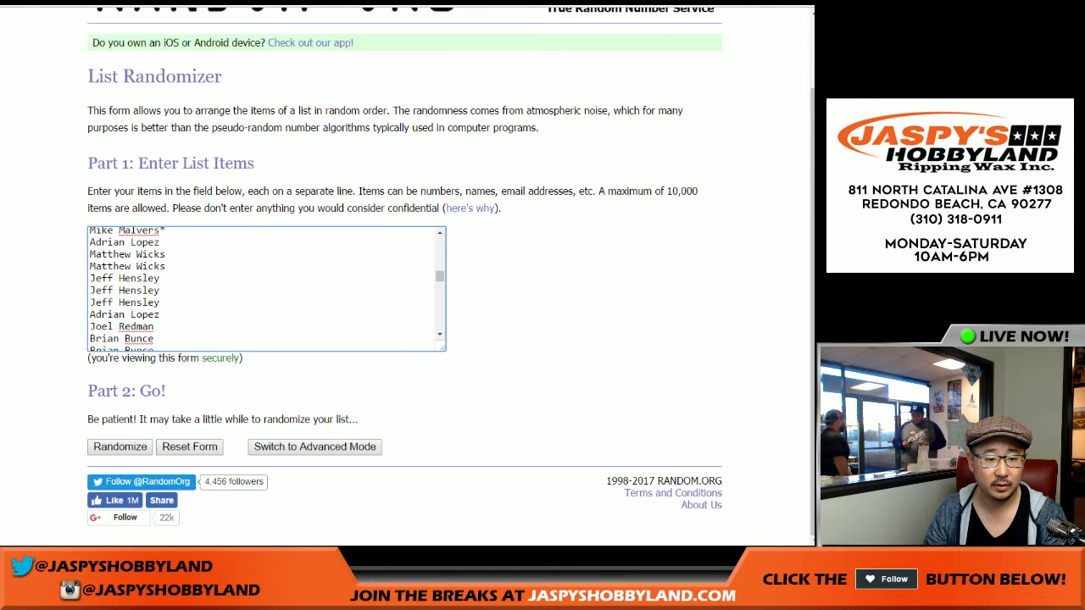
scroll(266, 288, "up", 6)
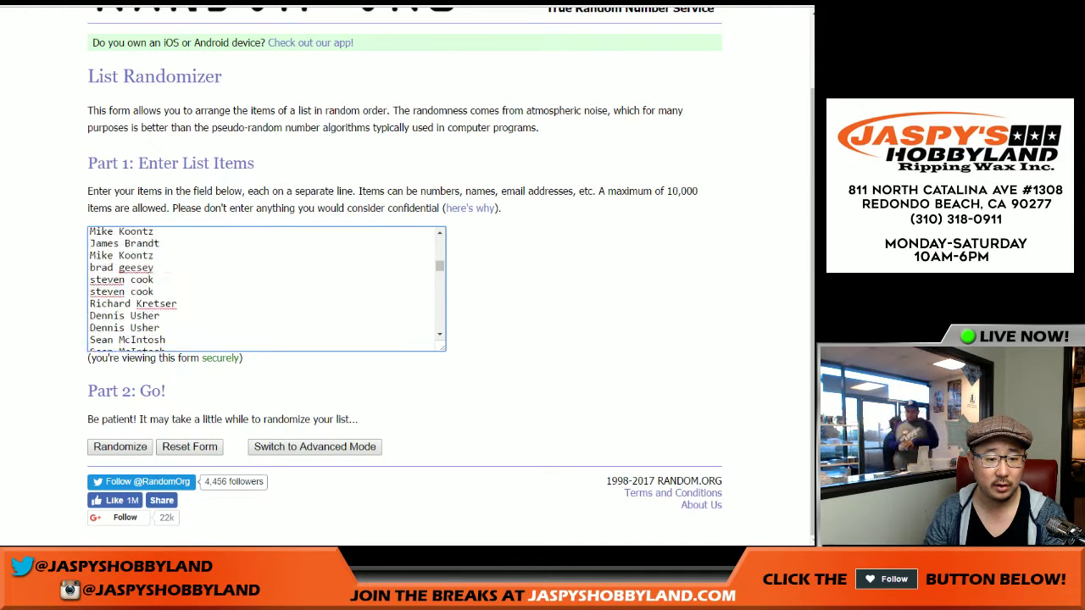
scroll(266, 288, "up", 6)
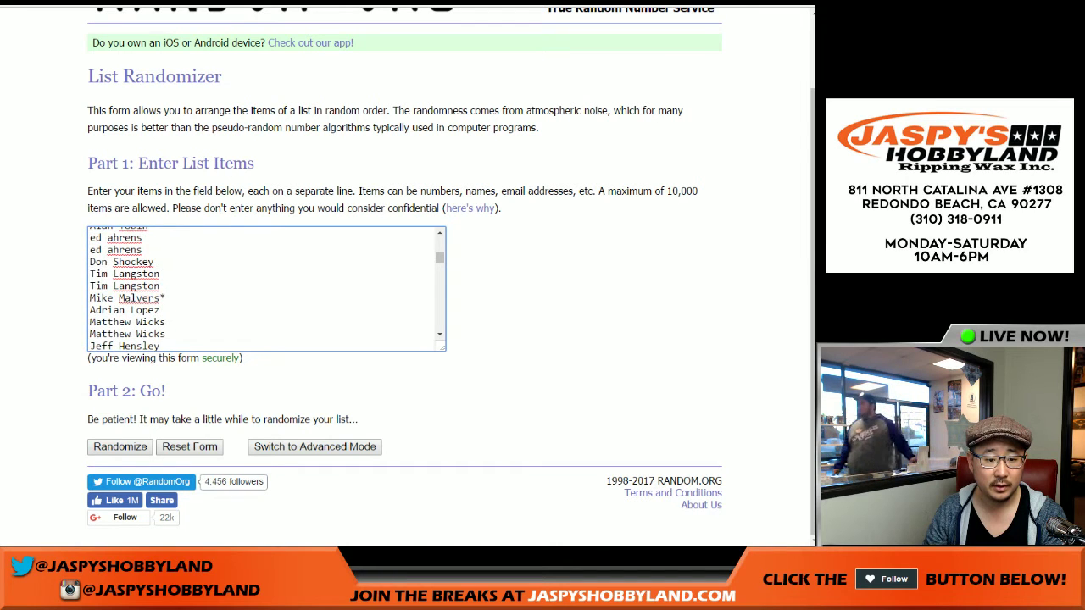
scroll(266, 288, "up", 7)
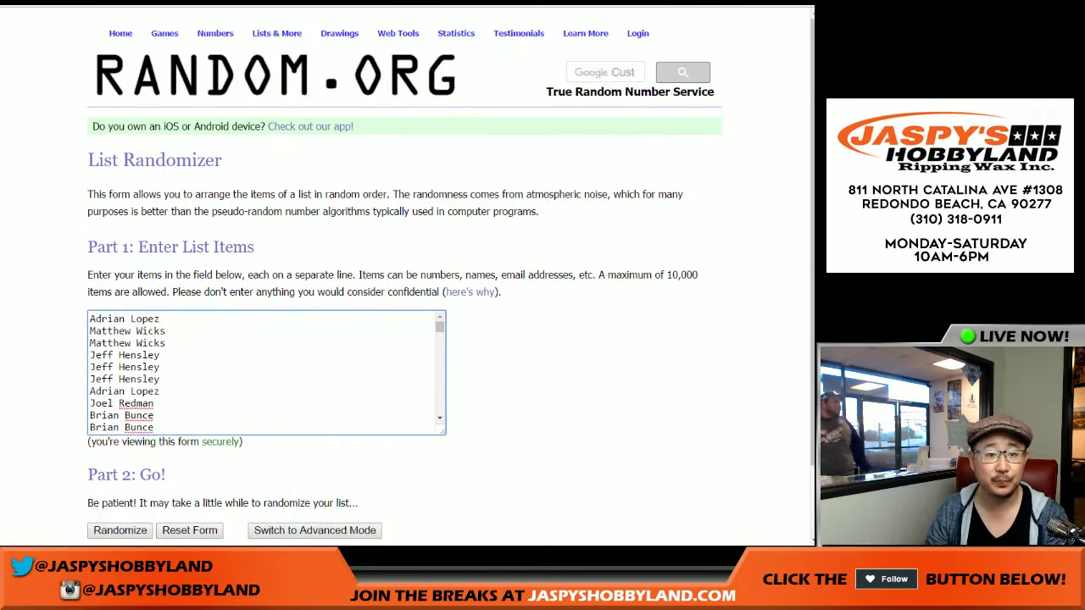
Switch to the second List Randomizer page and review its baseball player list from the first entry to the last.
key("ctrl+End")
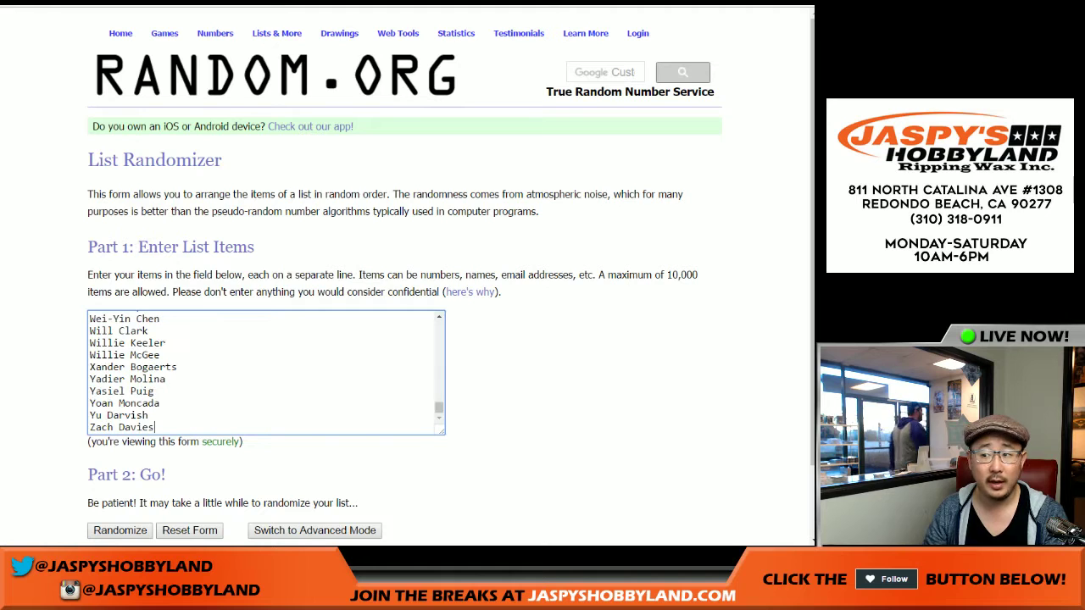
left_click_drag(439, 408, 439, 327)
key("Page_Down")
key("Page_Down")
key("Page_Down")
key("Page_Down")
key("Page_Down")
key("Page_Down")
key("Page_Down")
key("Page_Down")
key("Page_Down")
key("Page_Down")
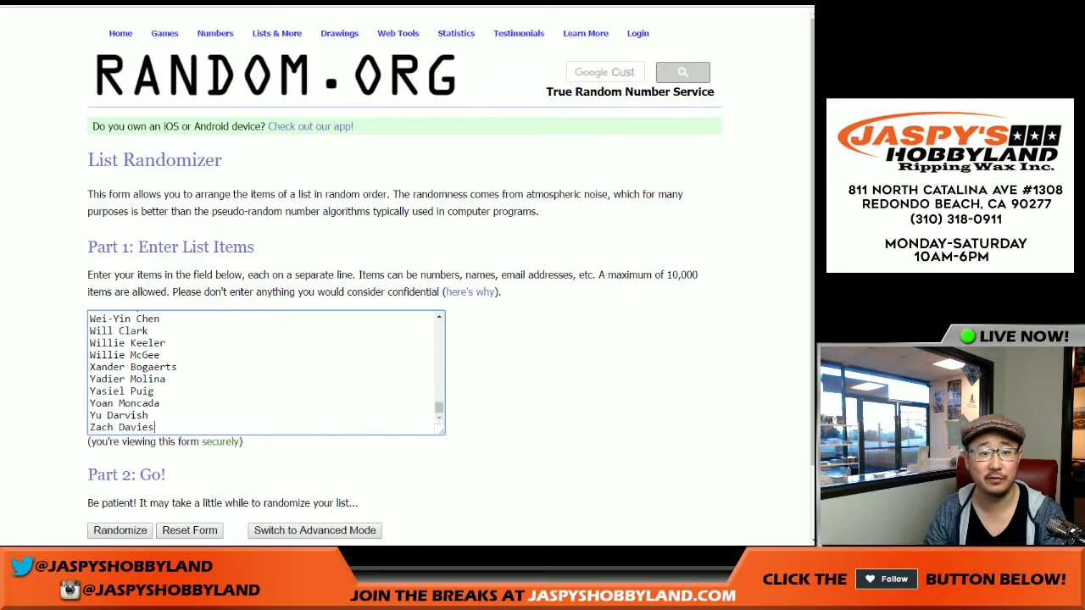
Switch to the Dice Roller and roll 2 virtual dice.
key("ctrl+Tab")
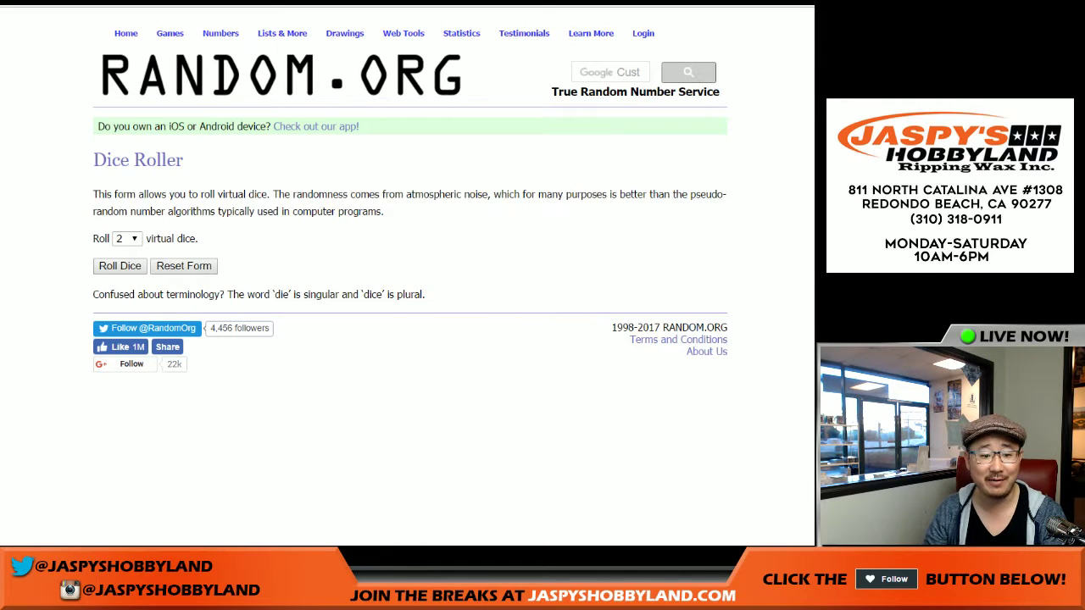
left_click(119, 266)
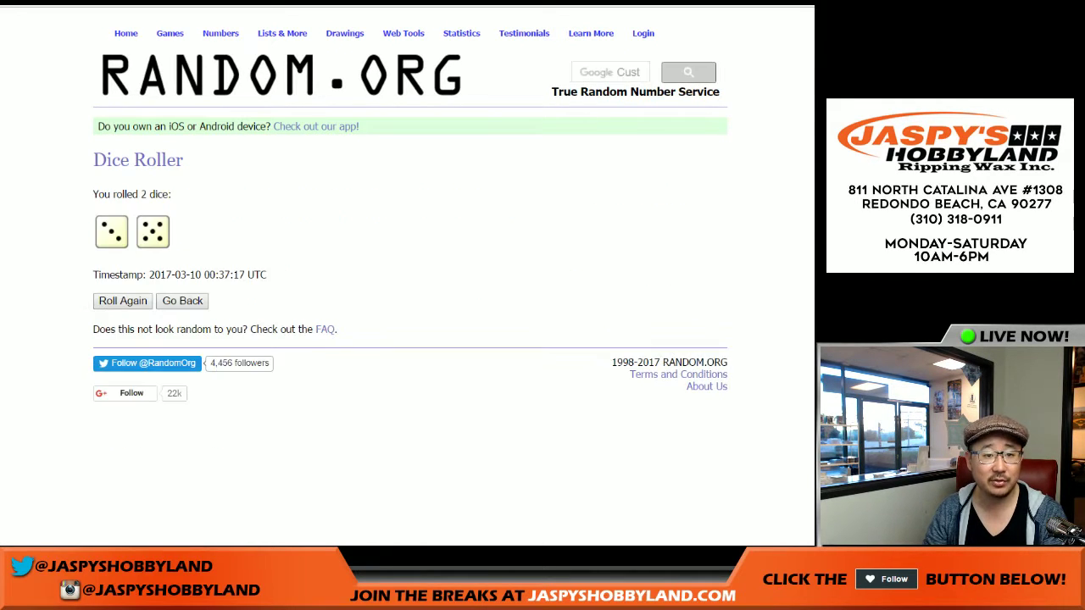
Return to the participant list, randomize it eight times, and check the randomization count against the new order.
key("ctrl+Tab")
scroll(407, 271, "down", 1)
left_click(119, 446)
left_click_drag(139, 194, 212, 194)
left_click(211, 194)
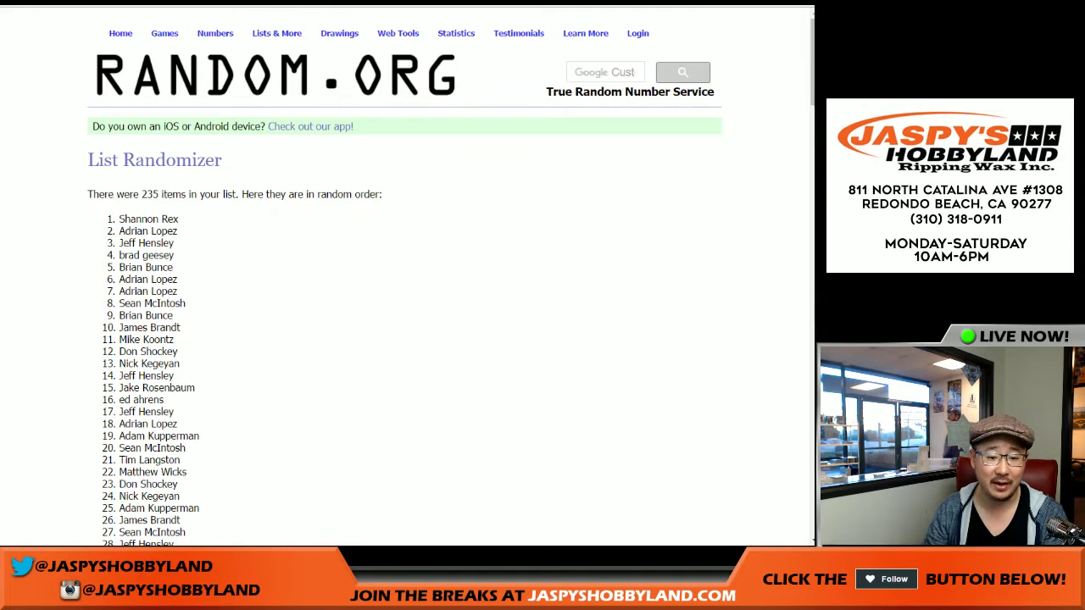
key("End")
left_click(111, 446)
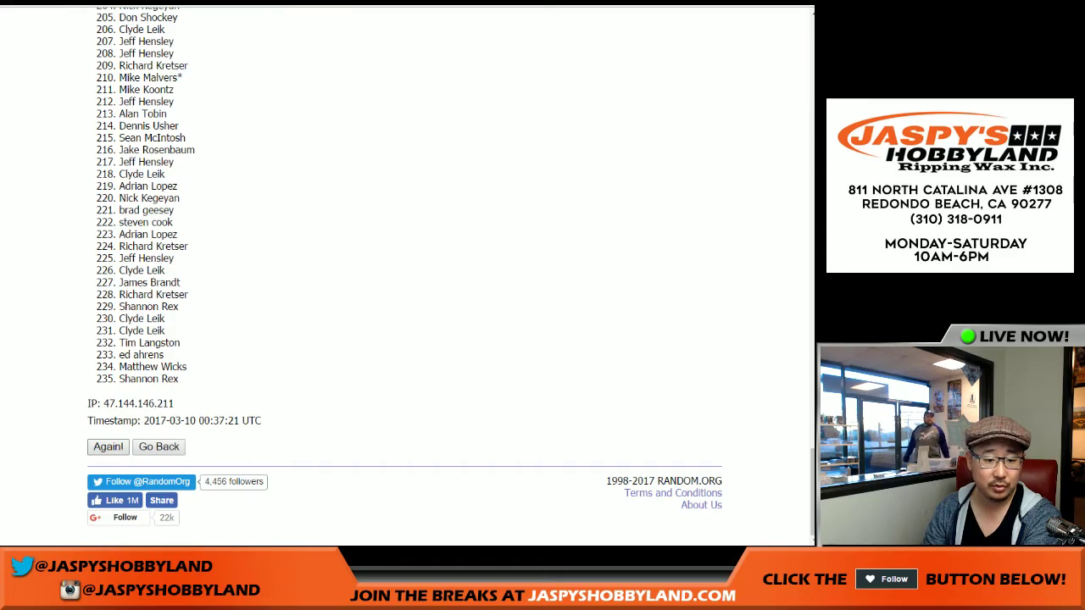
key("End")
scroll(407, 271, "down", 20)
left_click(108, 473)
scroll(407, 271, "down", 20)
left_click(108, 474)
scroll(407, 272, "down", 20)
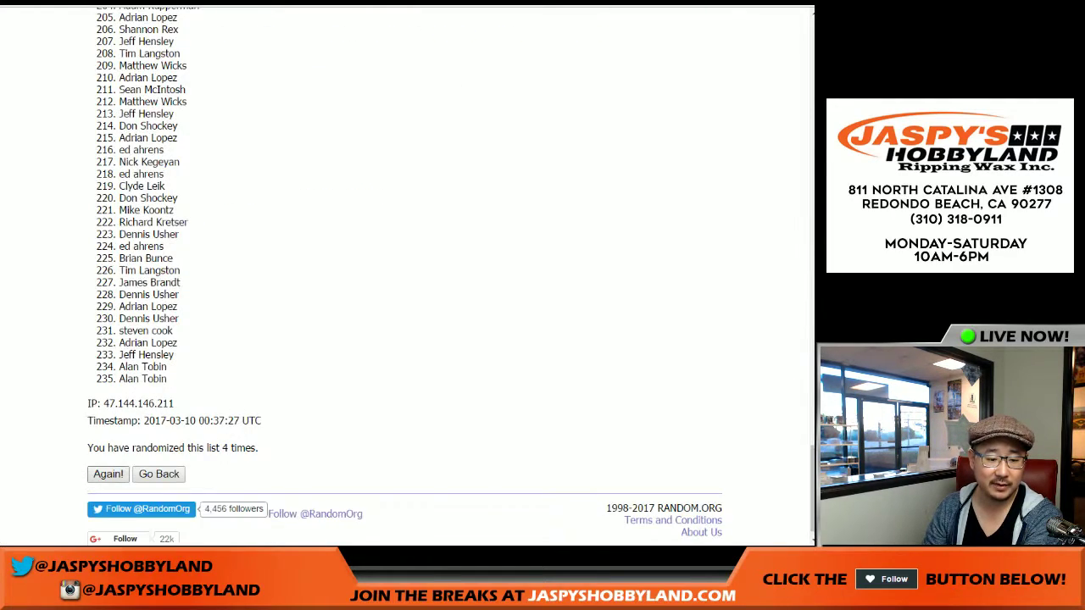
left_click(107, 473)
left_click(108, 474)
left_click(108, 474)
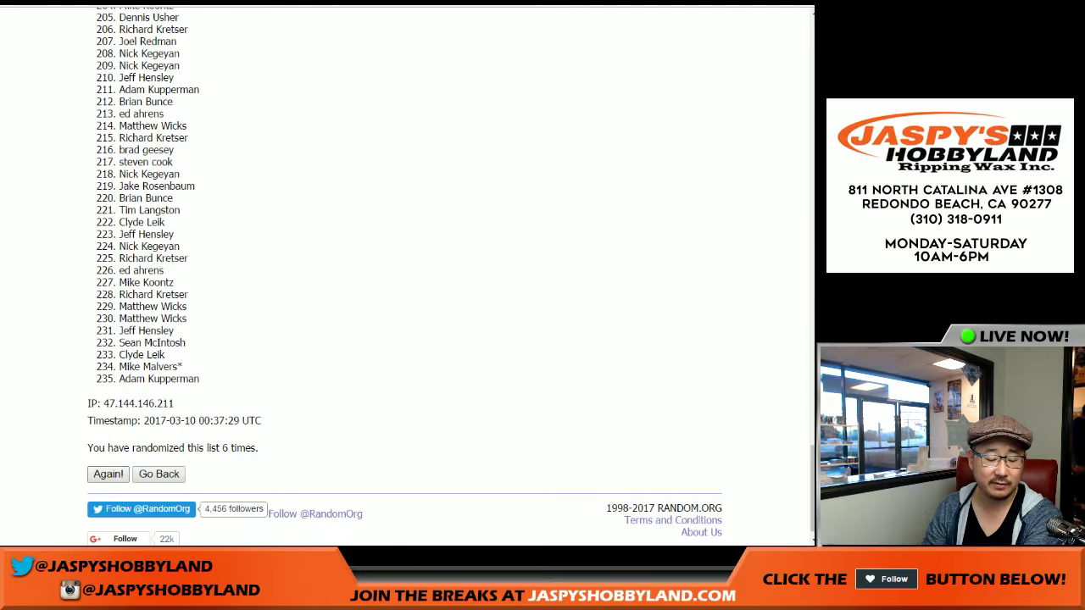
scroll(407, 271, "down", 20)
left_click(107, 474)
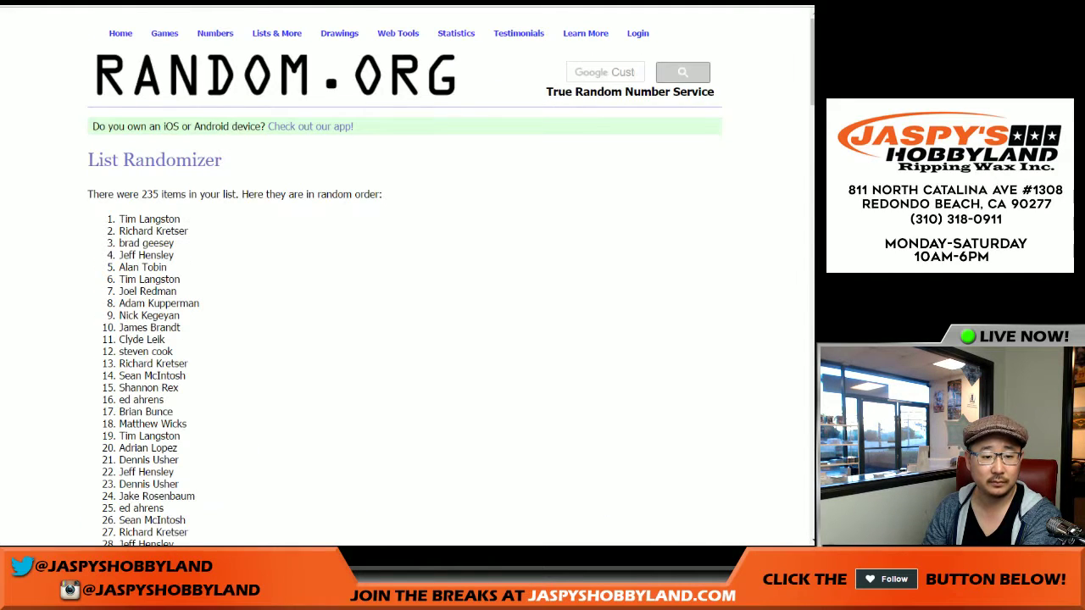
scroll(407, 272, "down", 20)
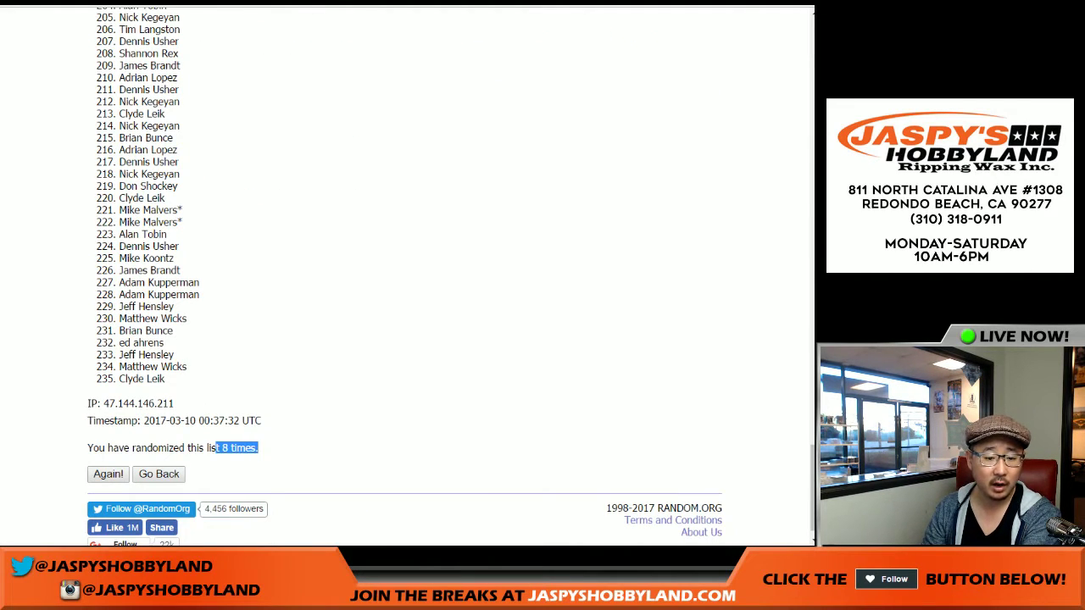
scroll(407, 271, "up", 20)
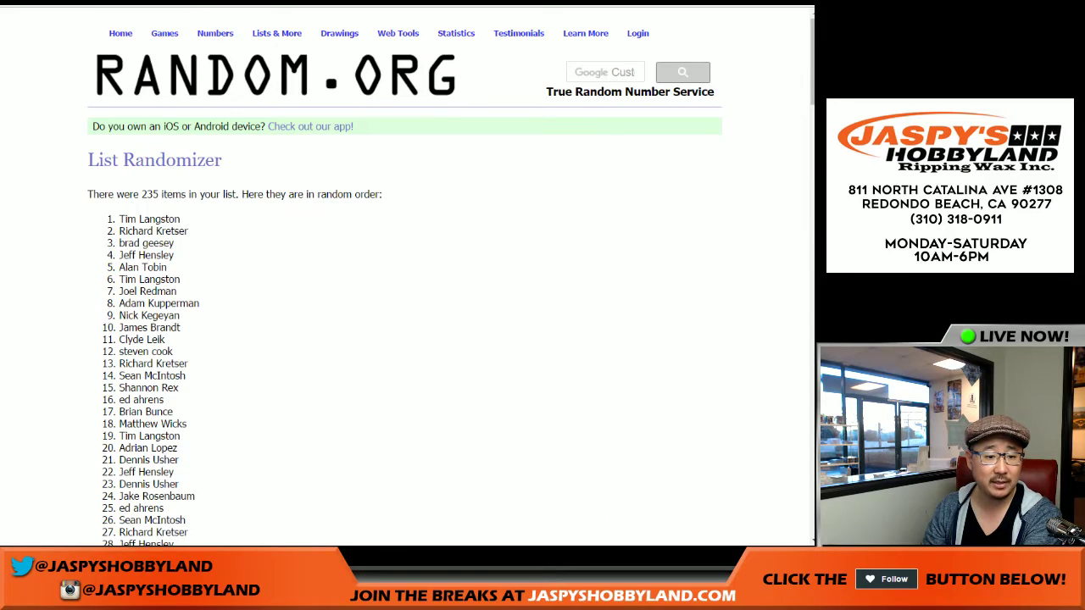
scroll(407, 271, "down", 20)
scroll(407, 271, "up", 20)
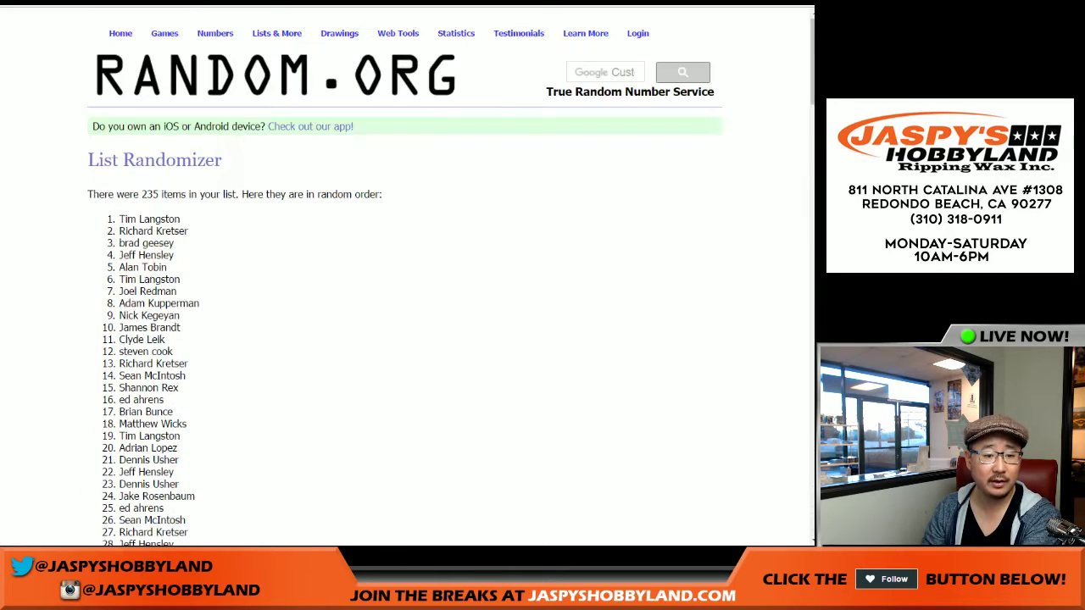
Copy all the randomized participant names and paste them into column A of the Google Sheets break spreadsheet, starting at A1.
left_click_drag(120, 219, 165, 351)
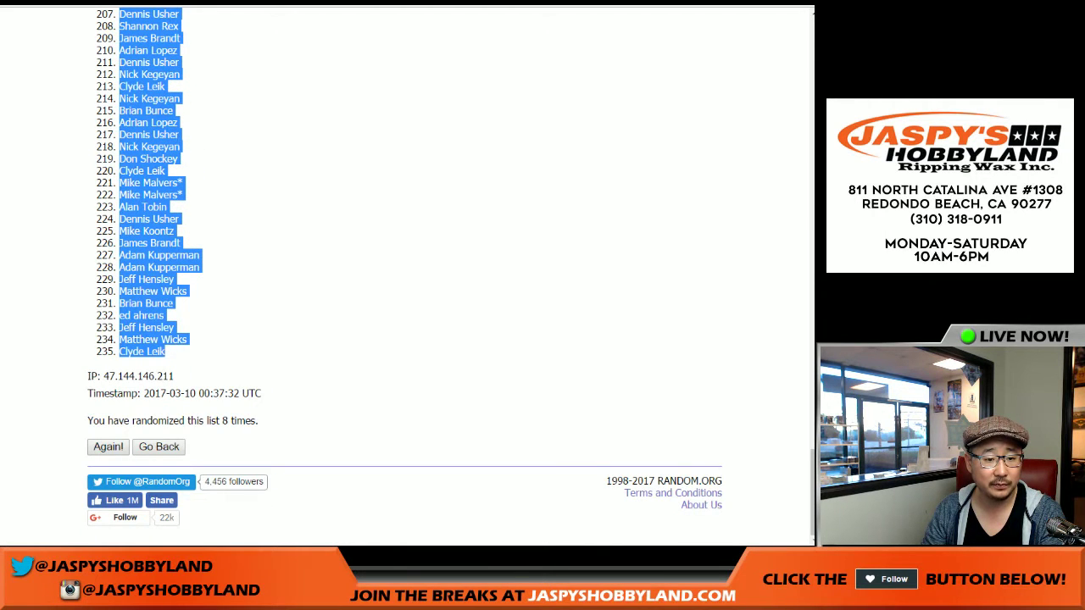
key("ctrl+Tab")
right_click(47, 83)
left_click(68, 114)
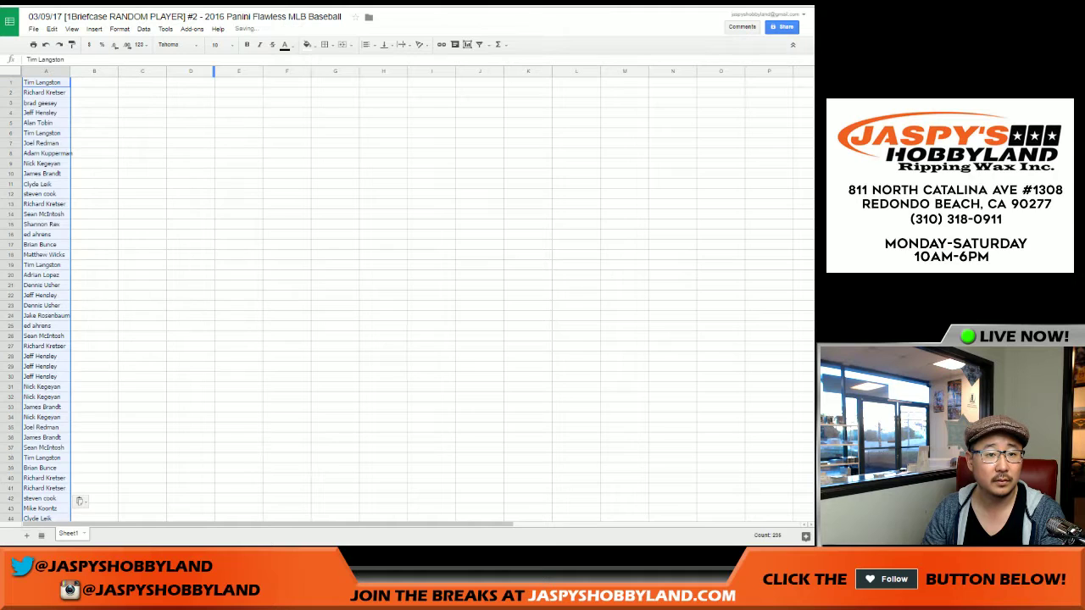
Recheck the dice roll, and randomize the baseball player list eight times in the second List Randomizer.
key("ctrl+shift+Tab")
key("ctrl+shift+Tab")
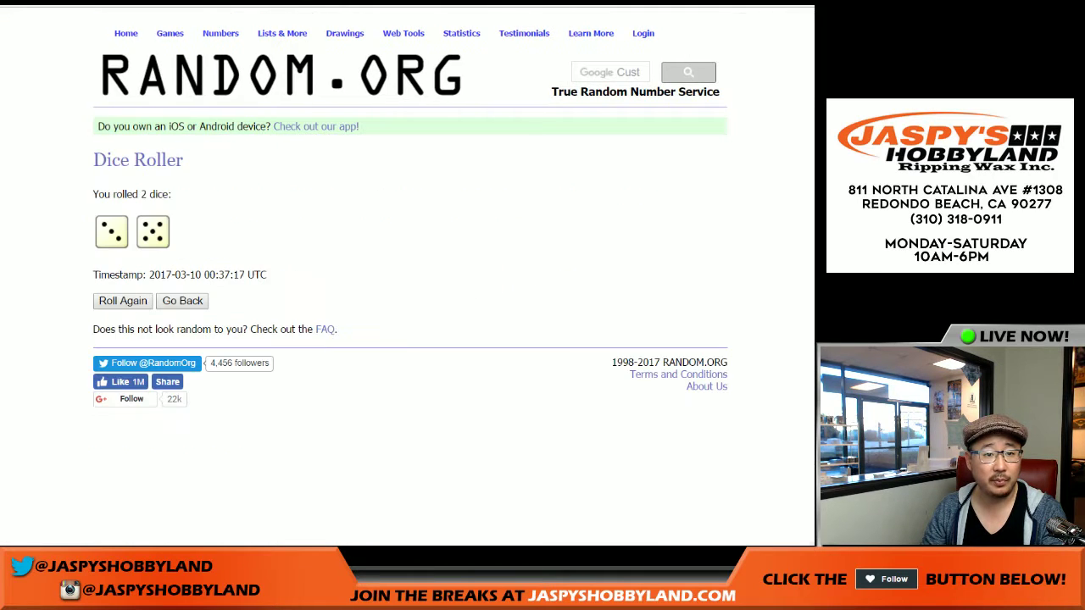
key("ctrl+Tab")
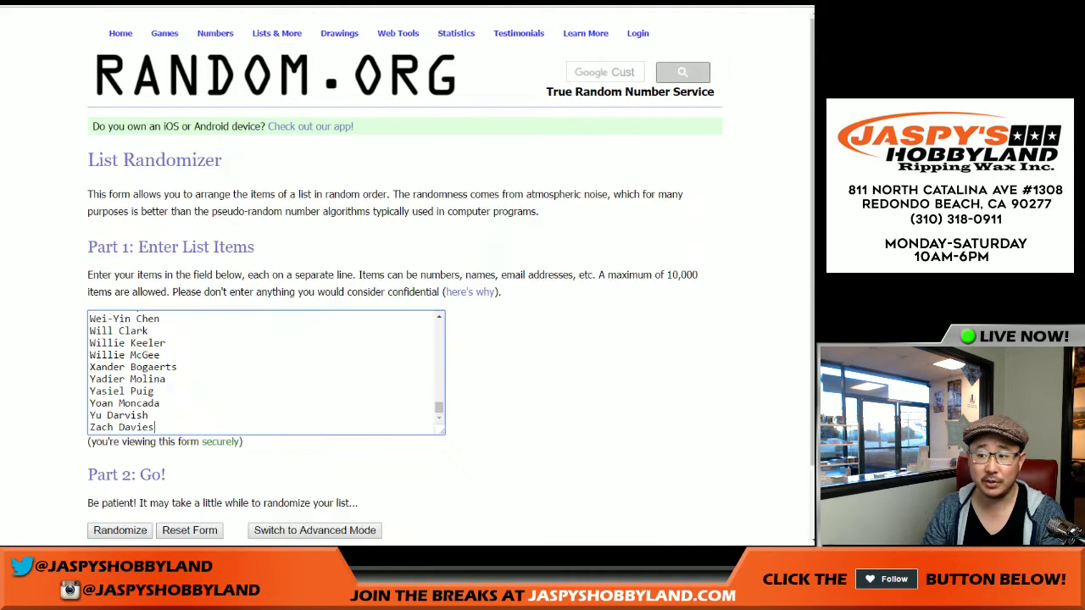
scroll(463, 282, "down", 2)
left_click(120, 446)
key("End")
left_click(109, 475)
key("End")
left_click(109, 475)
key("End")
left_click(107, 474)
key("End")
left_click(108, 474)
key("End")
left_click(108, 474)
key("End")
left_click(108, 473)
key("End")
left_click(108, 474)
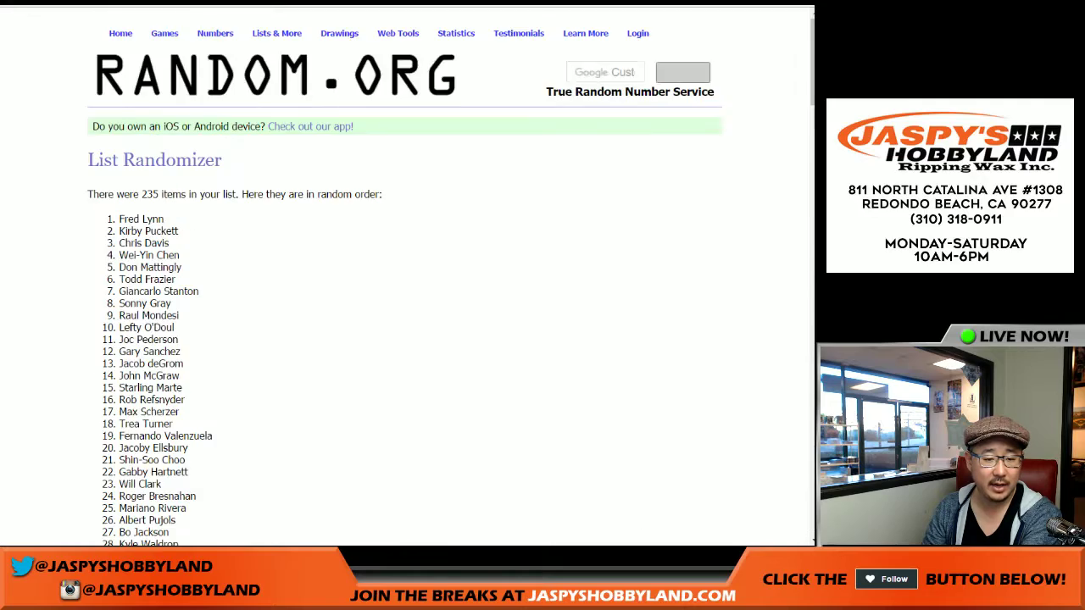
key("End")
left_click(108, 474)
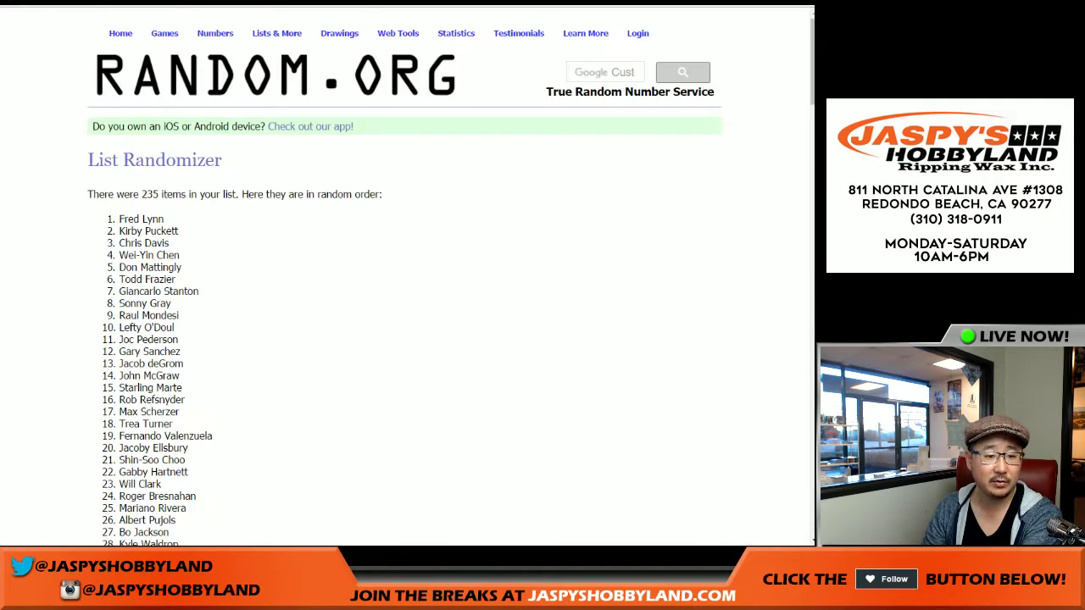
Copy all the randomized baseball players and paste them into column B of the break spreadsheet, starting at B1.
left_click_drag(120, 218, 187, 350)
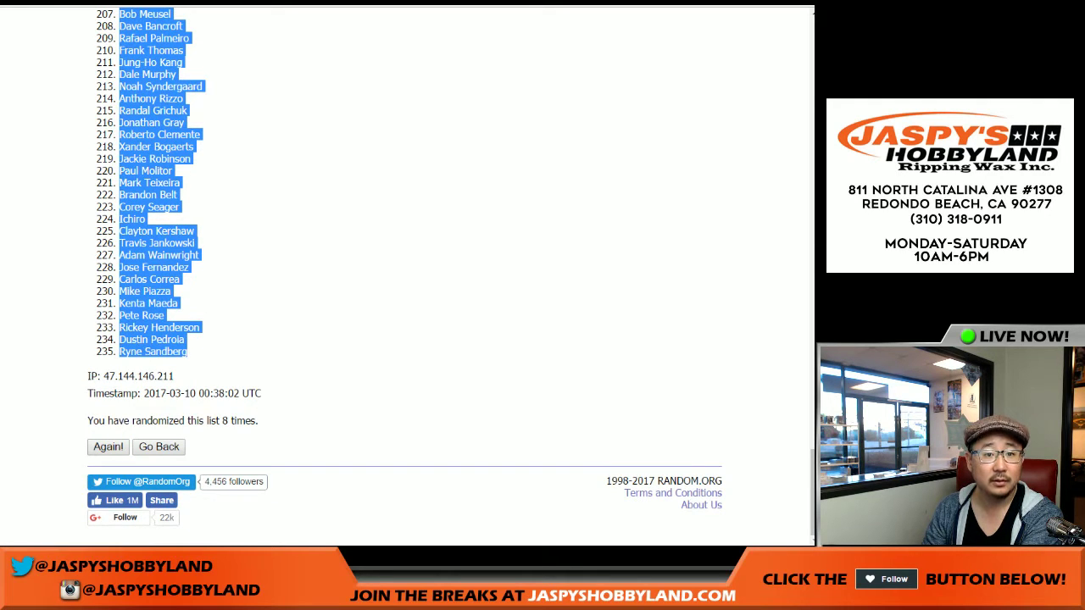
key("ctrl+Tab")
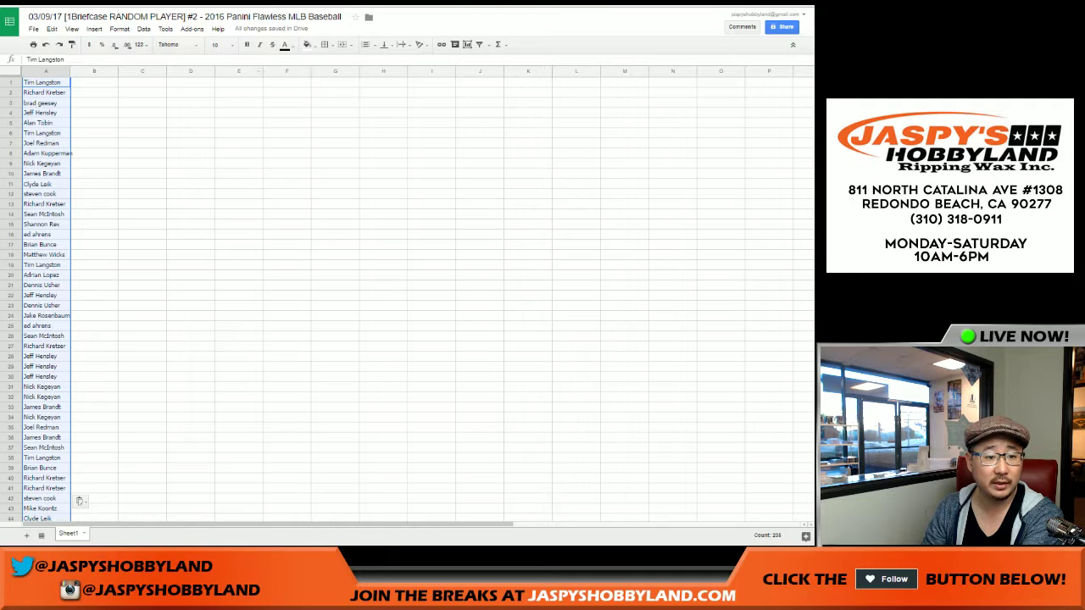
right_click(86, 83)
left_click(98, 113)
Format the whole sheet in Droid Sans at size 18 and fit the widths of columns A and B to their contents.
key("ctrl+a")
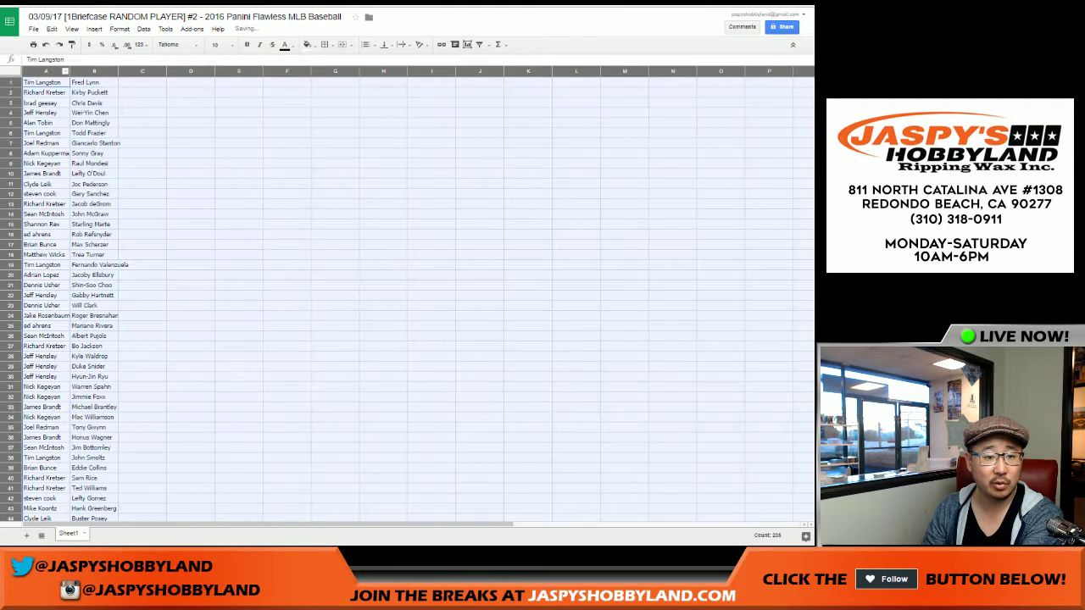
left_click(177, 44)
left_click(183, 62)
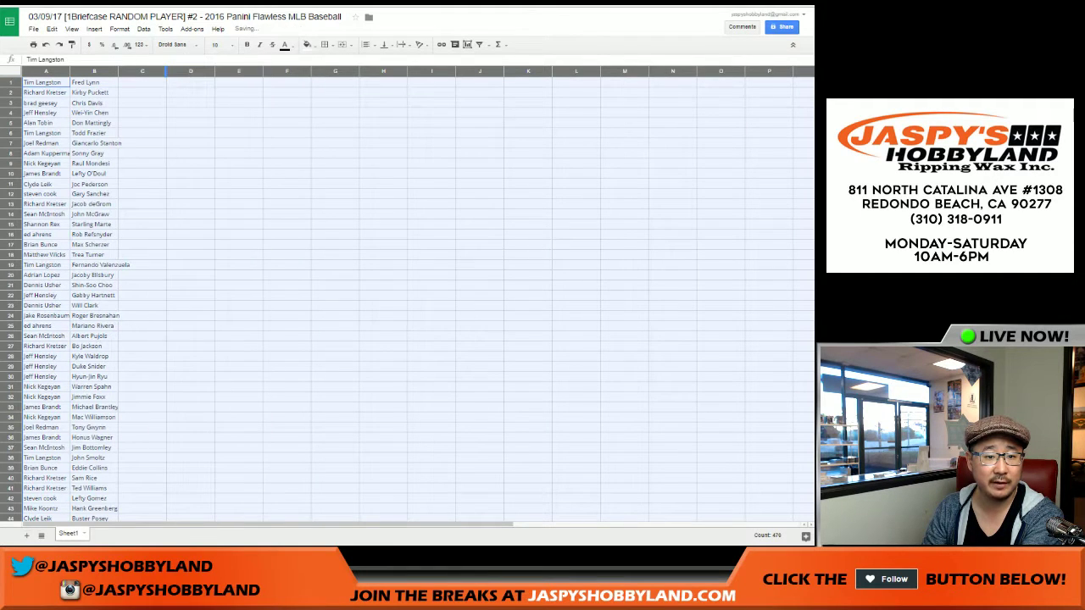
left_click(218, 44)
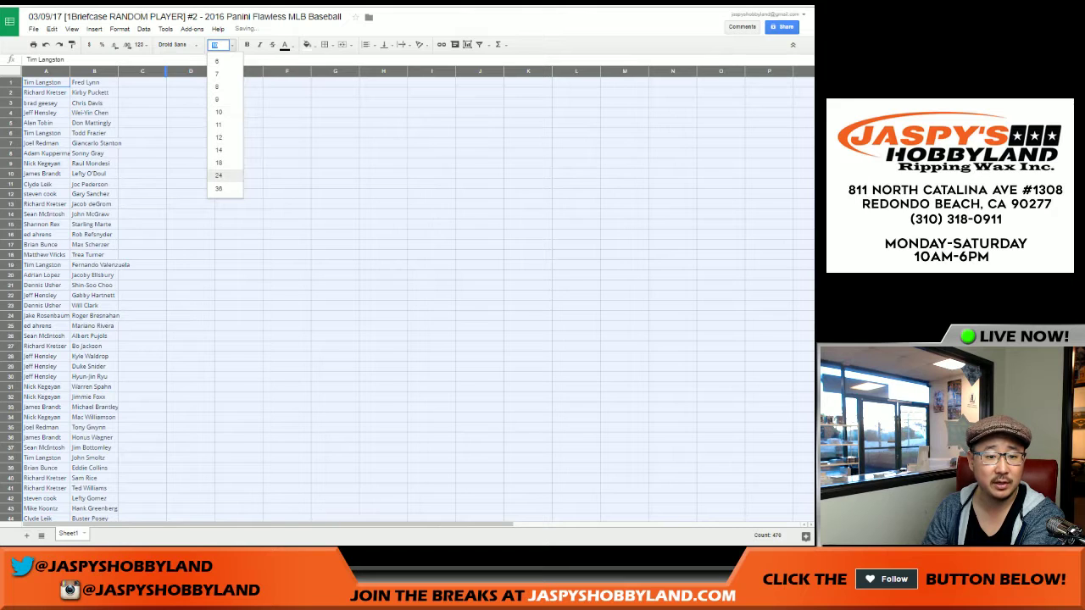
left_click(218, 162)
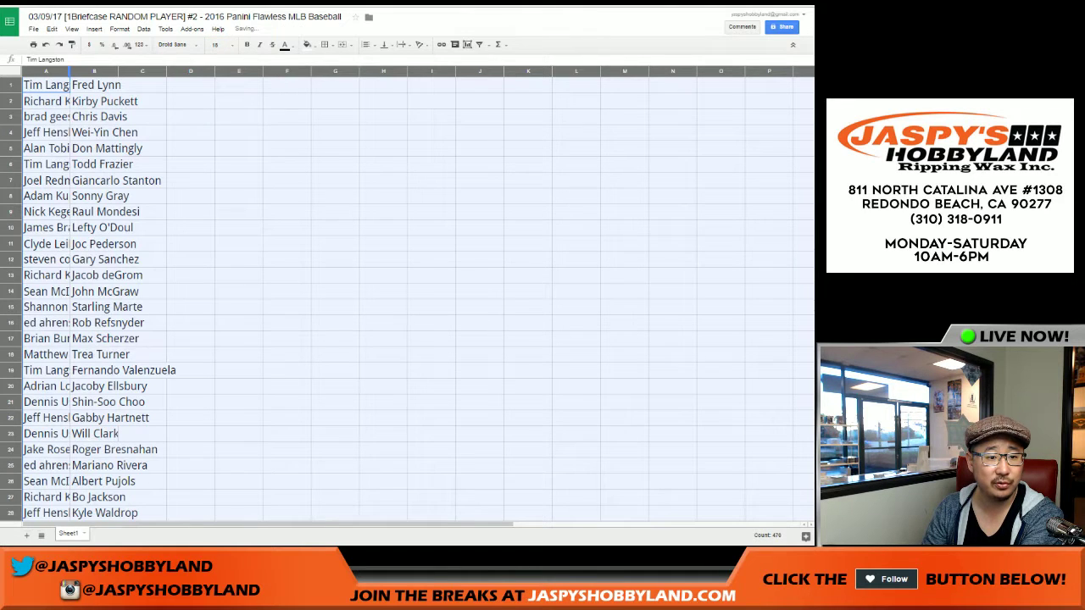
double_click(70, 71)
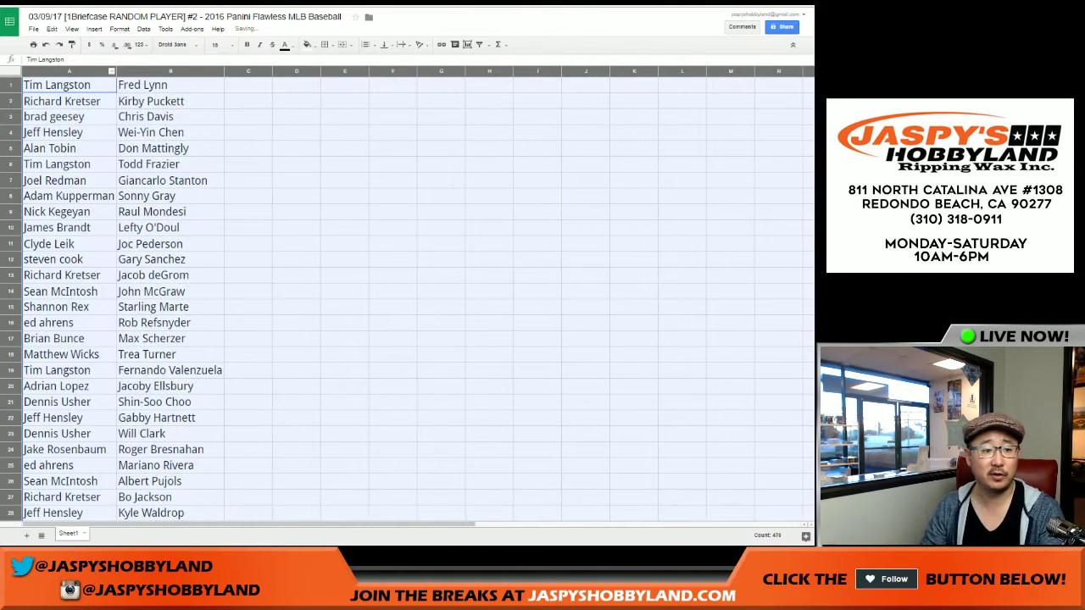
Review the participant and baseball player pairings in rows 1 to 51, highlighting rows 1–27 and 28–51 as blocks.
left_click(10, 85)
key("ctrl+a")
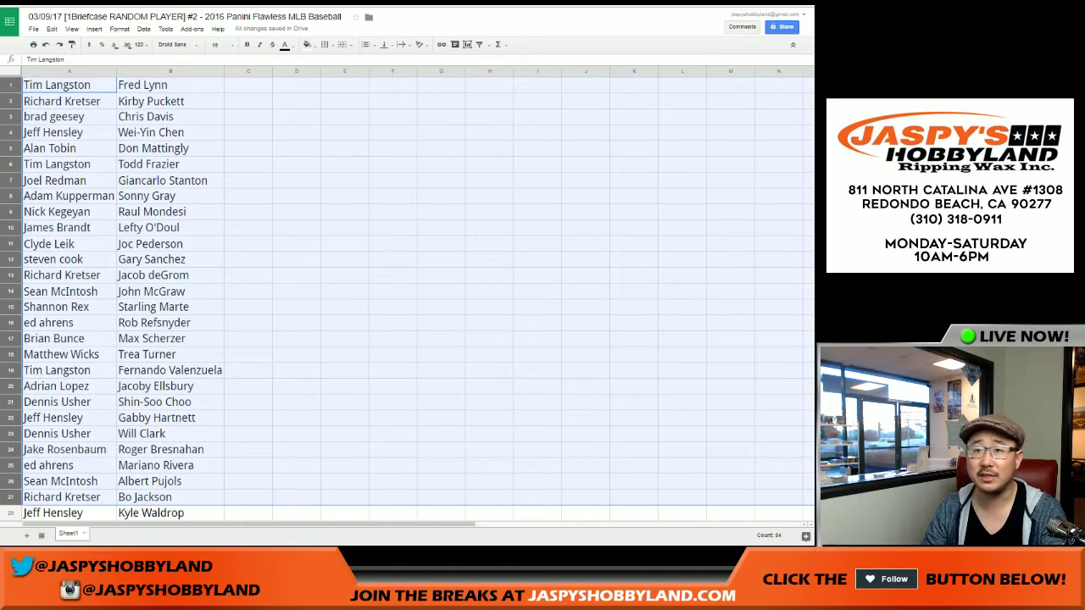
scroll(407, 296, "down", 8)
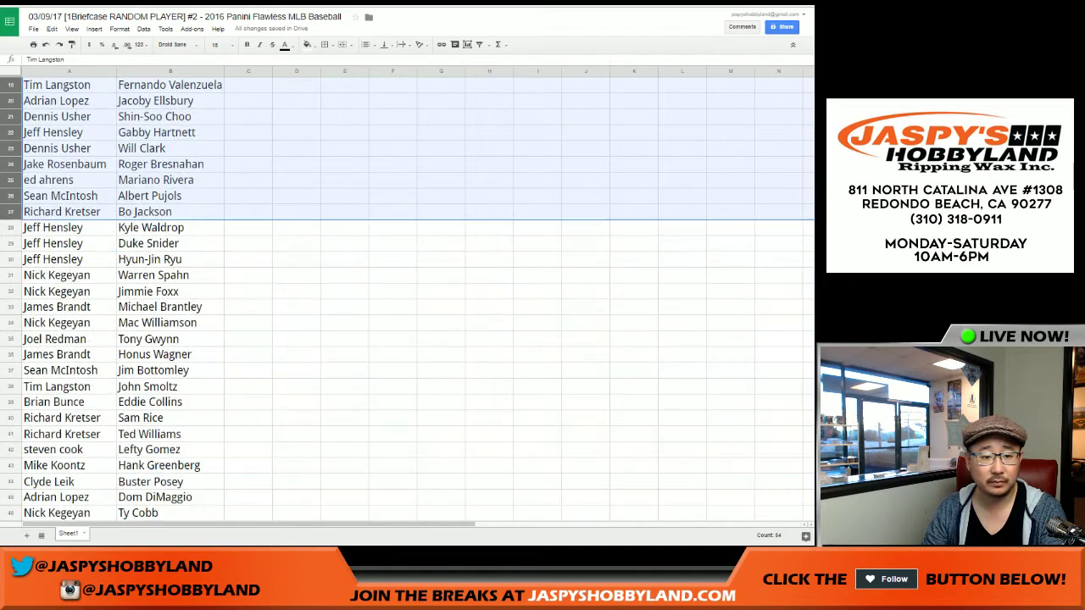
left_click(10, 132)
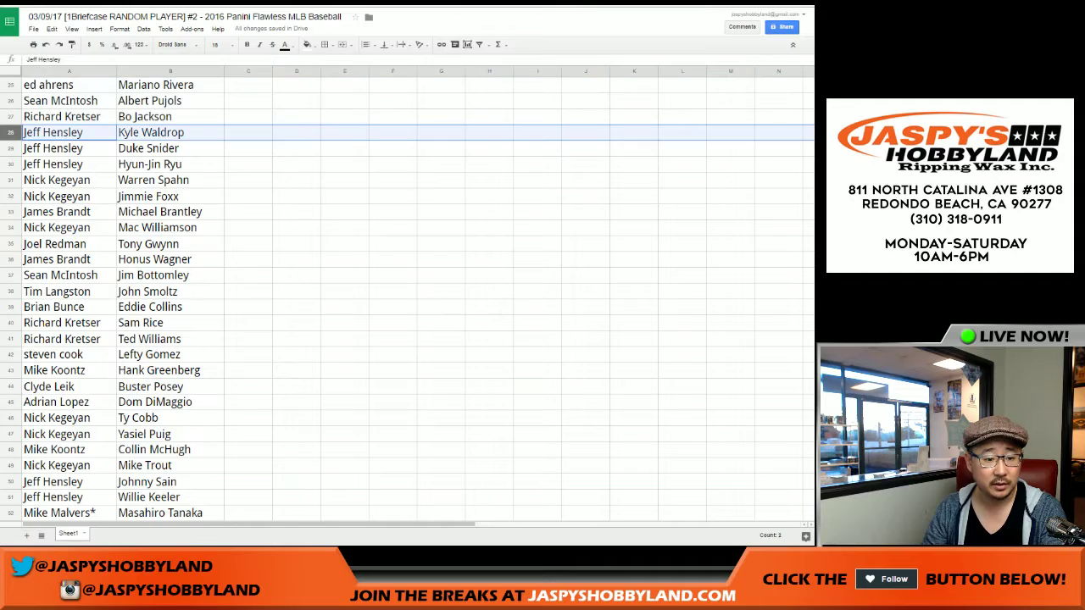
left_click(10, 497, "shift")
scroll(407, 297, "down", 7)
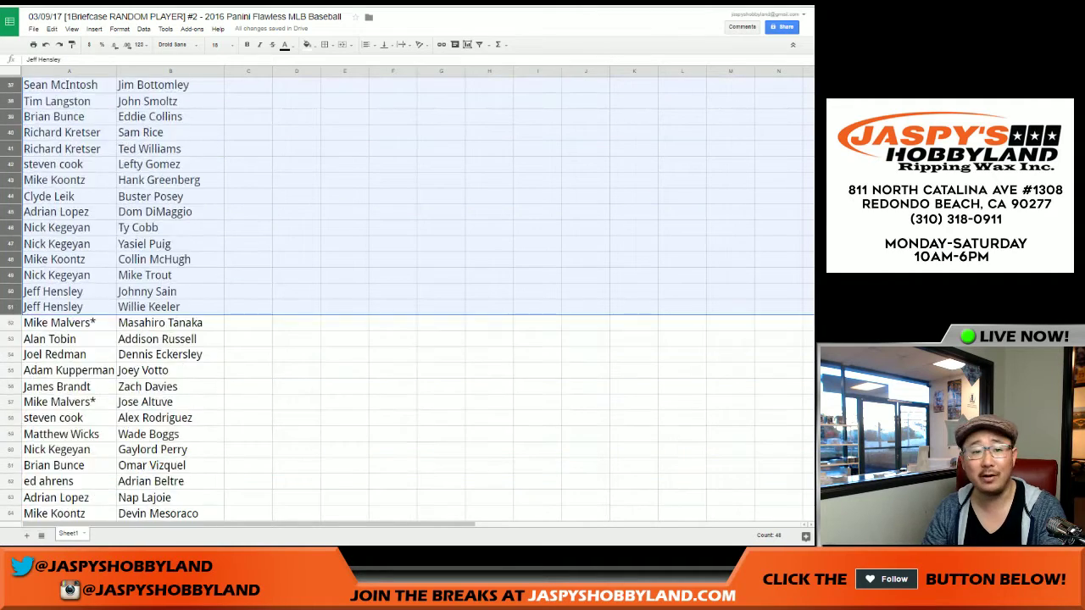
scroll(407, 297, "down", 2)
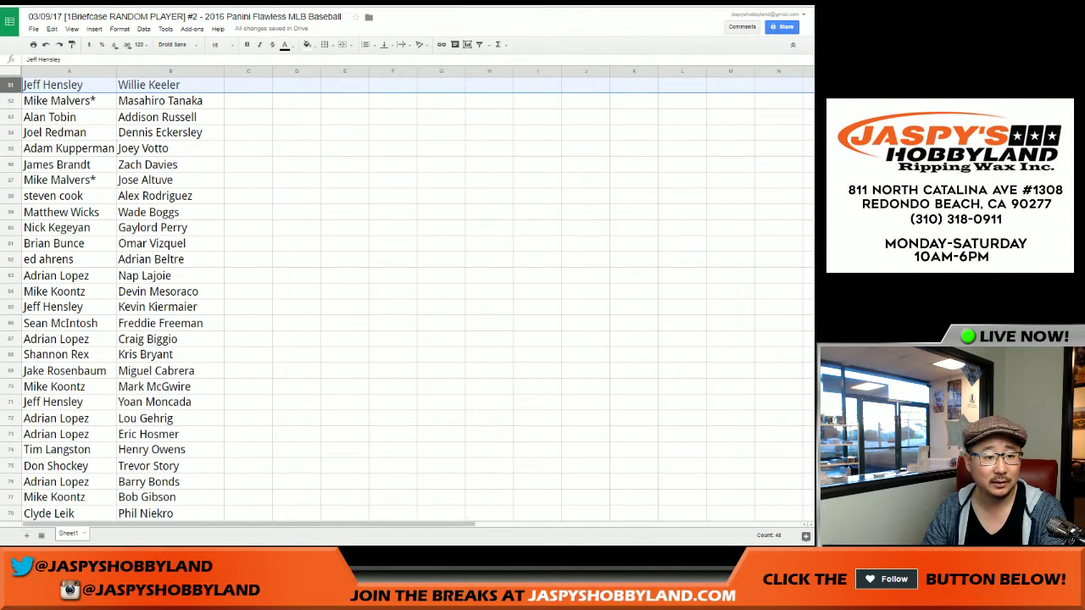
Review the pairings in rows 52 to 101, highlighting rows 52–77 and 78–101 as blocks.
left_click(10, 101)
left_click(10, 498, "shift")
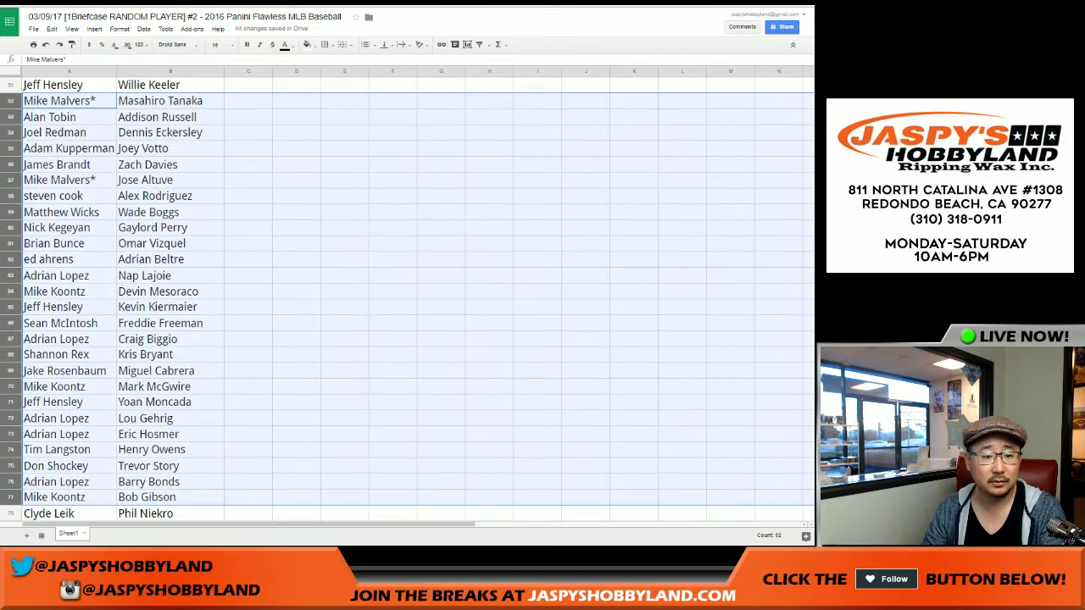
scroll(407, 297, "down", 8)
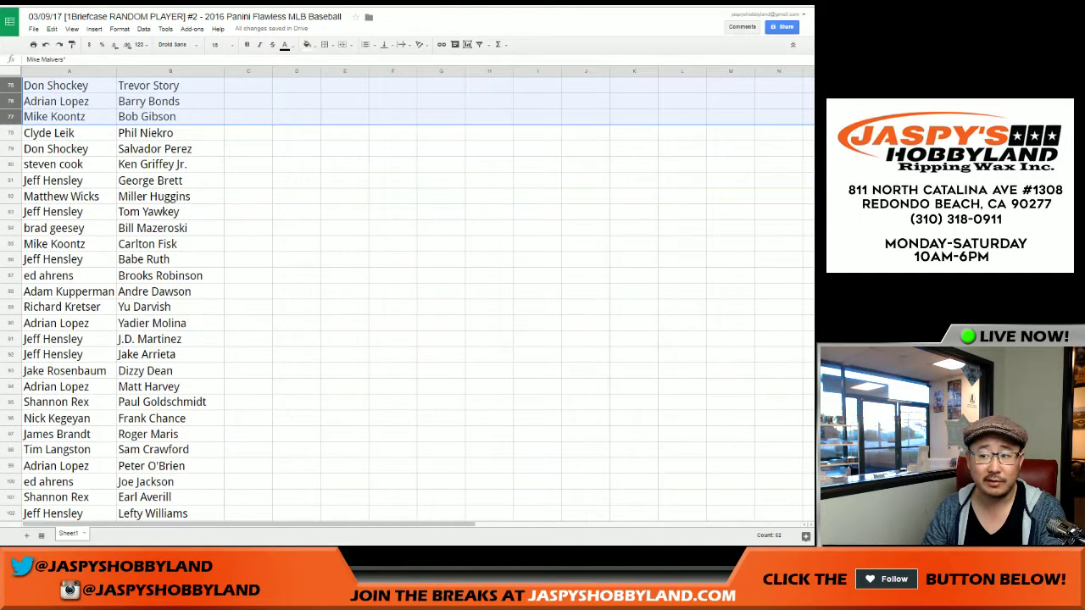
left_click(10, 133)
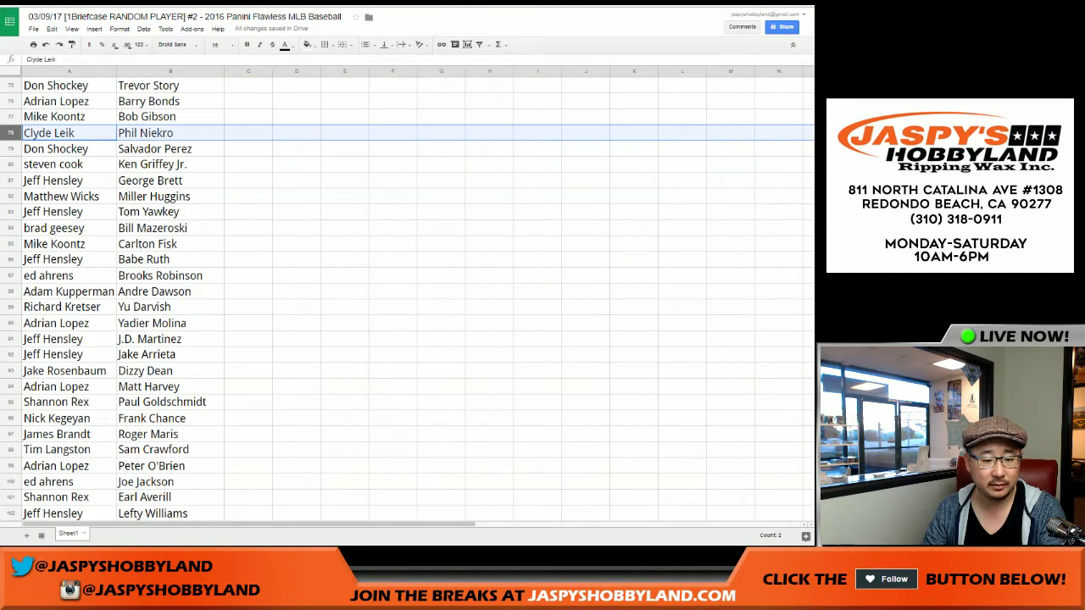
left_click(11, 496, "shift")
scroll(406, 297, "down", 7)
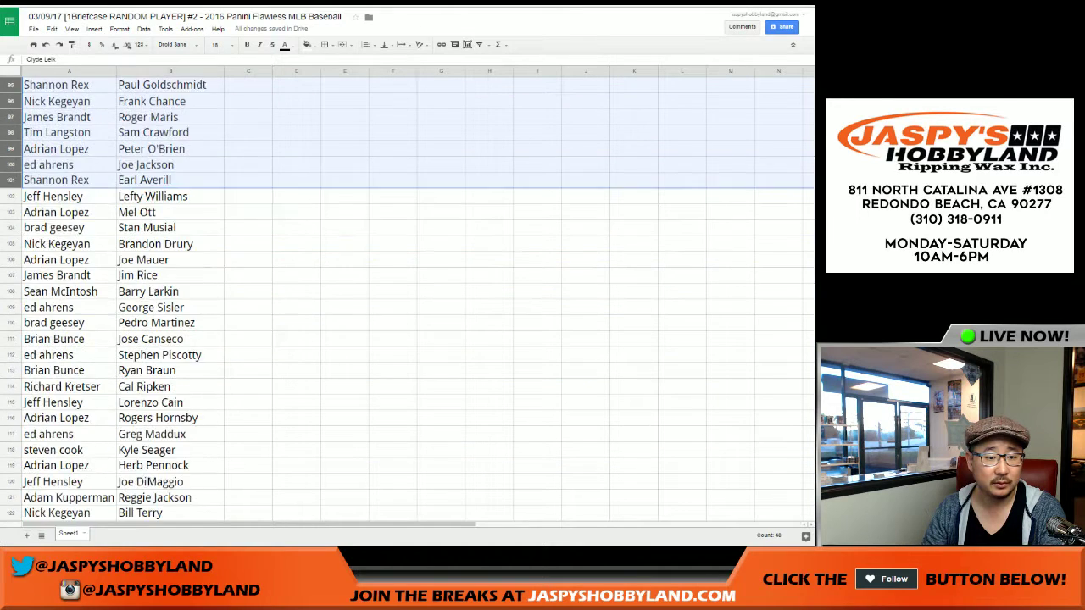
scroll(407, 297, "down", 1)
Review the pairings in rows 102 to 147, highlighting rows 102–123 and 124–147 as blocks.
left_click(11, 165)
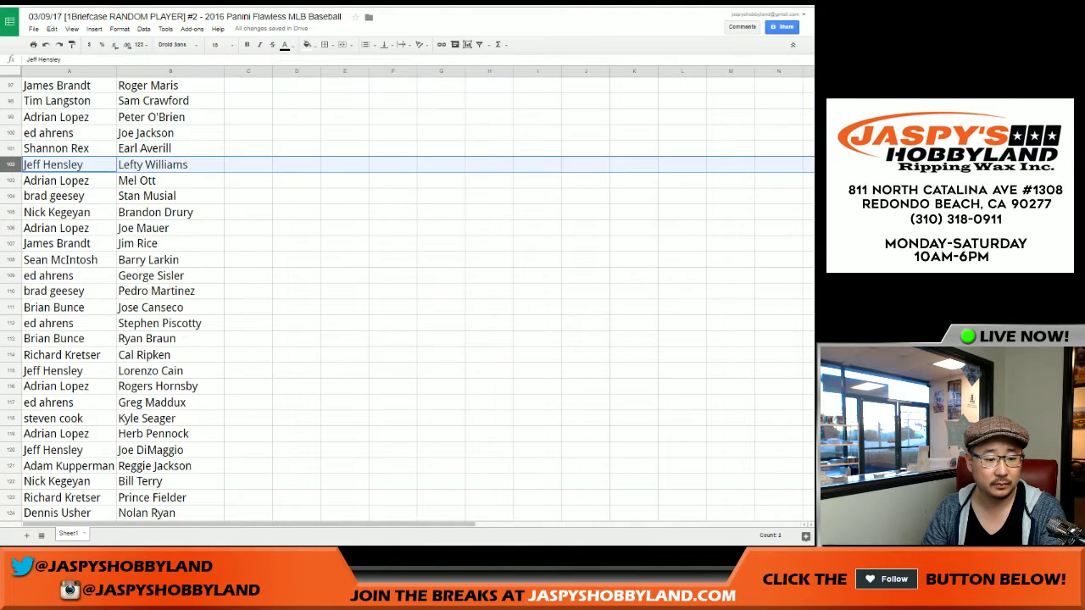
left_click(11, 497, "shift")
scroll(407, 297, "down", 7)
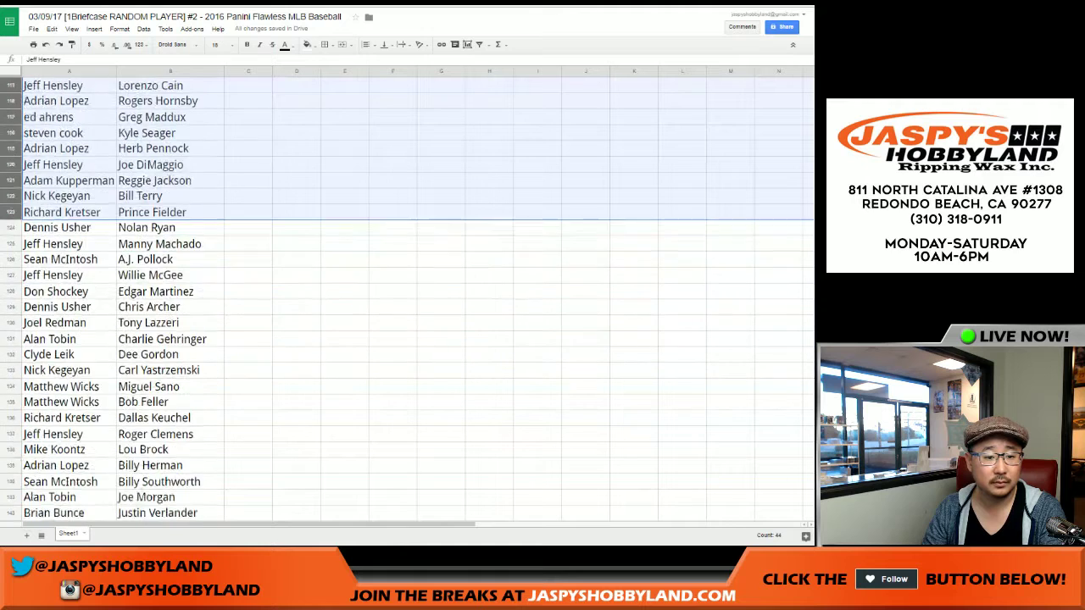
left_click(11, 164)
scroll(407, 297, "down", 1)
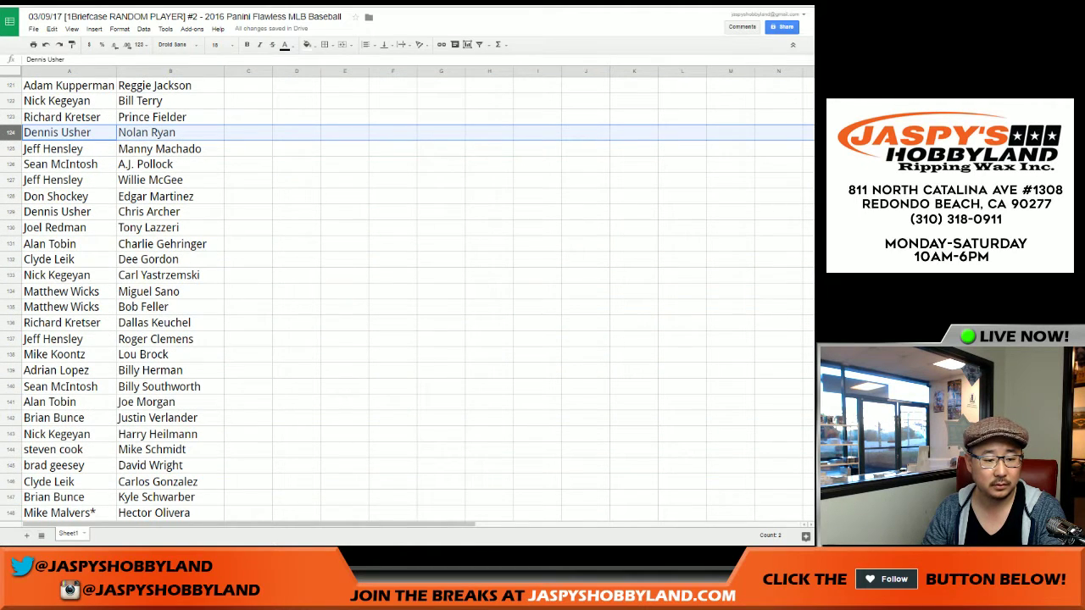
left_click(11, 498, "shift")
scroll(406, 297, "down", 8)
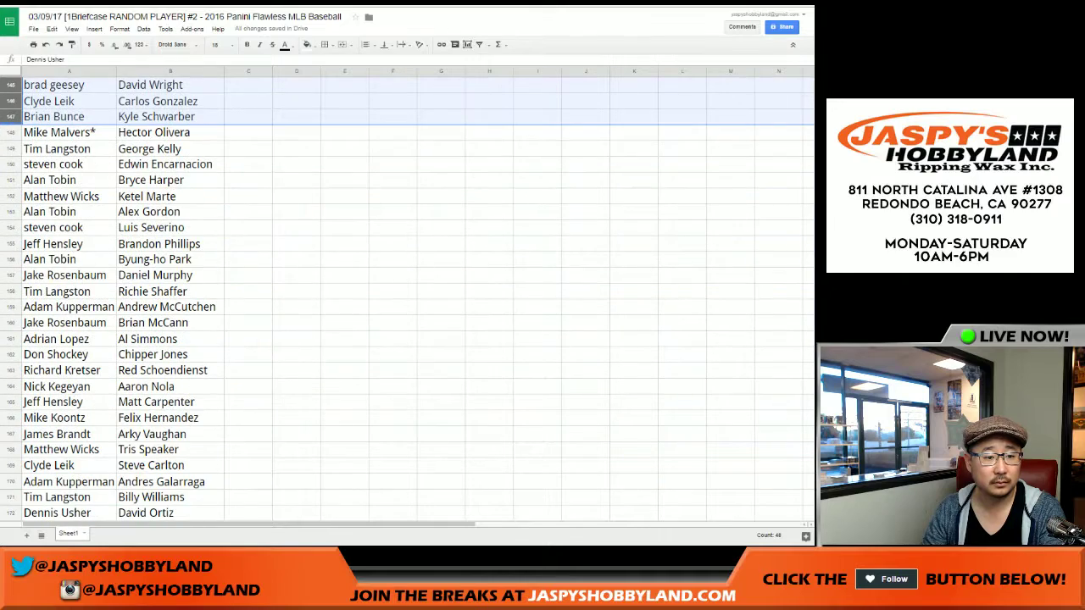
Review the pairings in rows 148 to 197, highlighting rows 148–171 and 172–197 as blocks.
left_click(10, 132)
left_click(11, 498, "shift")
scroll(407, 296, "down", 6)
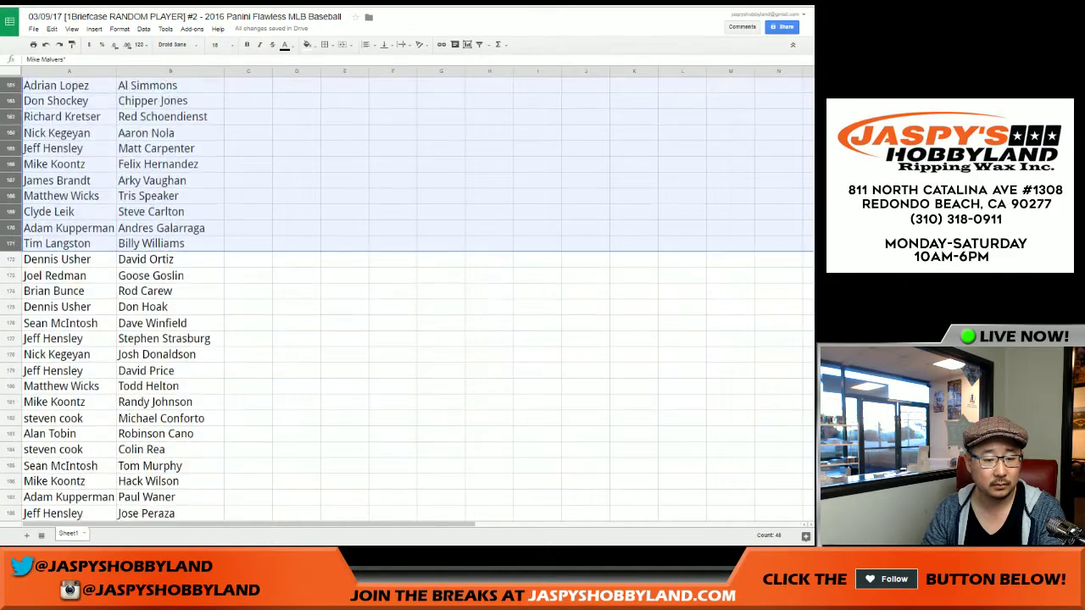
left_click(10, 196)
scroll(407, 297, "down", 2)
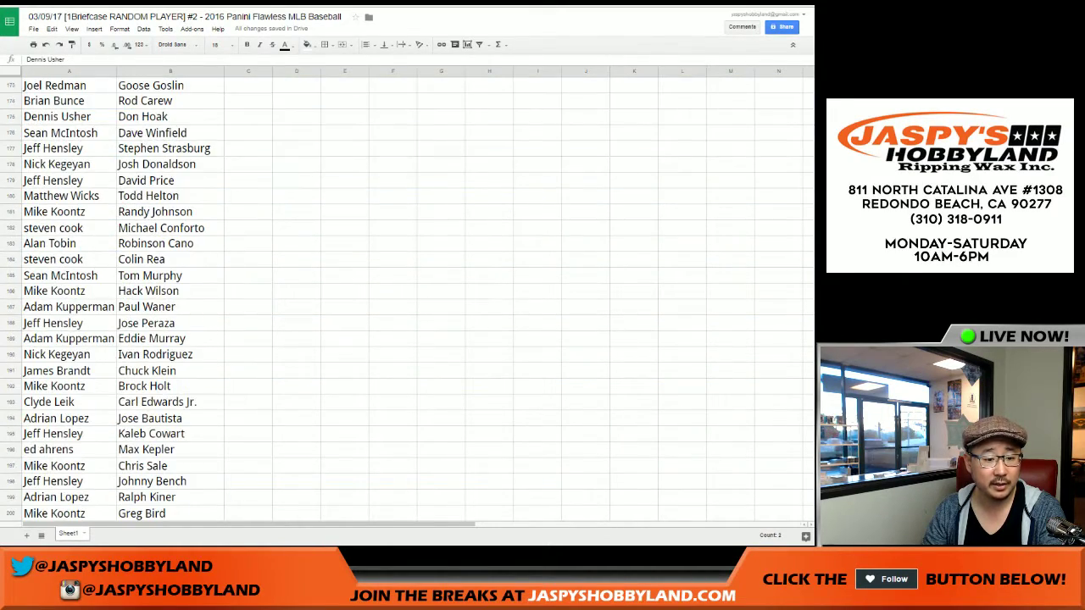
left_click(11, 466, "shift")
scroll(407, 297, "up", 2)
scroll(407, 296, "down", 10)
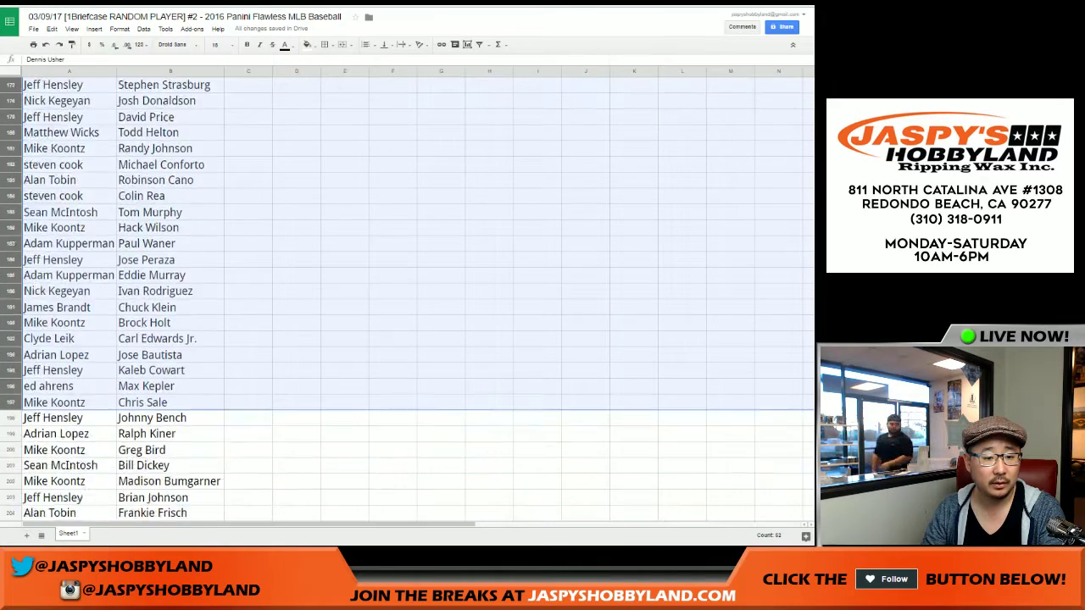
Review the remaining pairings in rows 198 to 235, highlighting rows 198–222 and 223–235 as blocks.
left_click(10, 132)
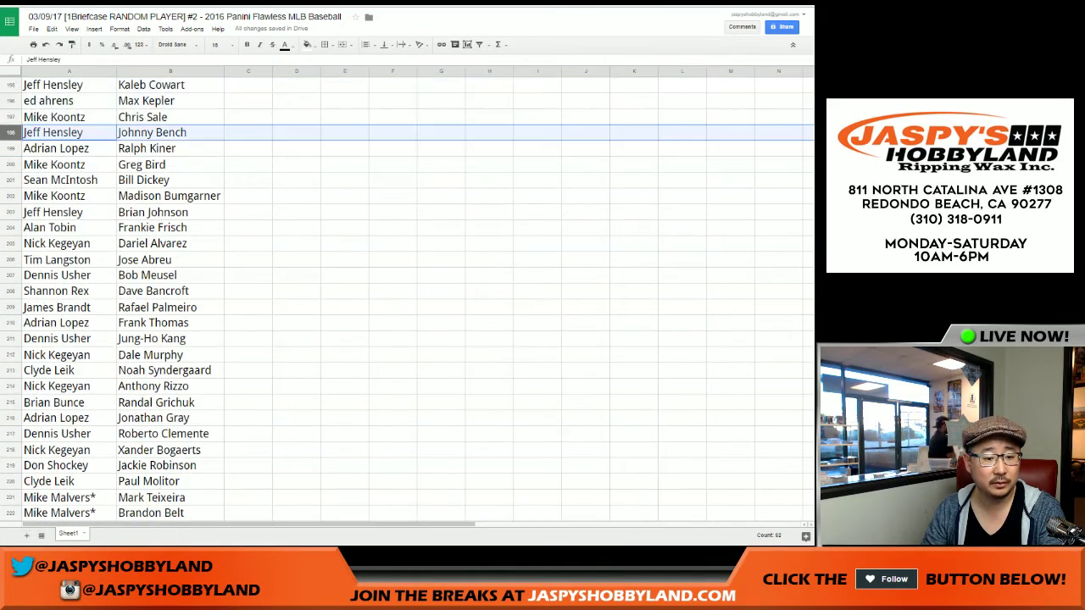
scroll(407, 297, "down", 1)
left_click(11, 480, "shift")
scroll(407, 296, "down", 6)
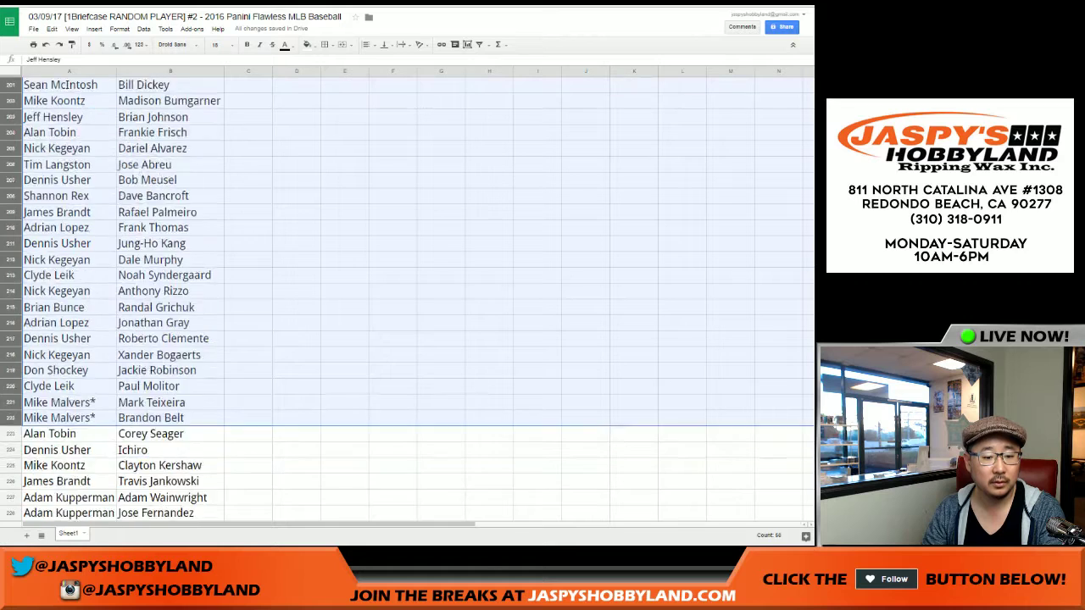
left_click(11, 212)
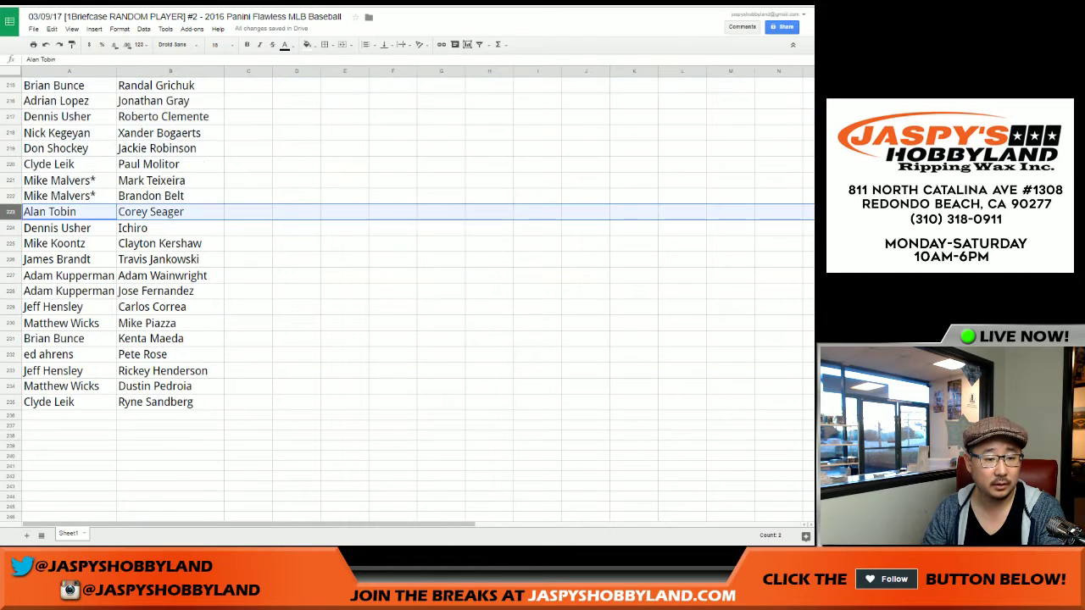
left_click(11, 402, "shift")
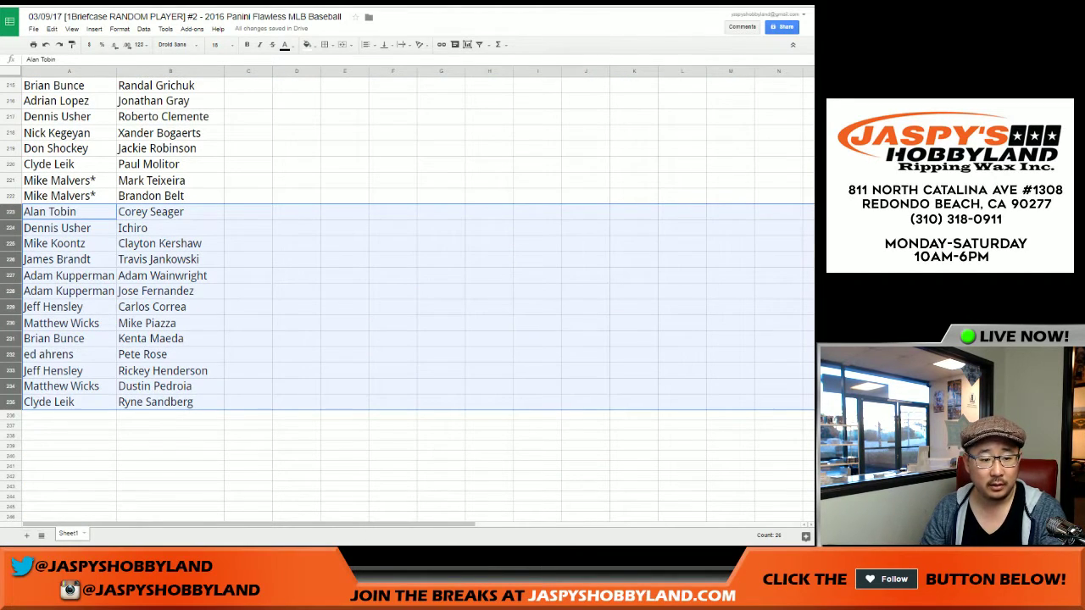
Sort the whole sheet alphabetically from A to Z by the baseball player names in column B.
left_click(170, 403)
left_click(170, 71)
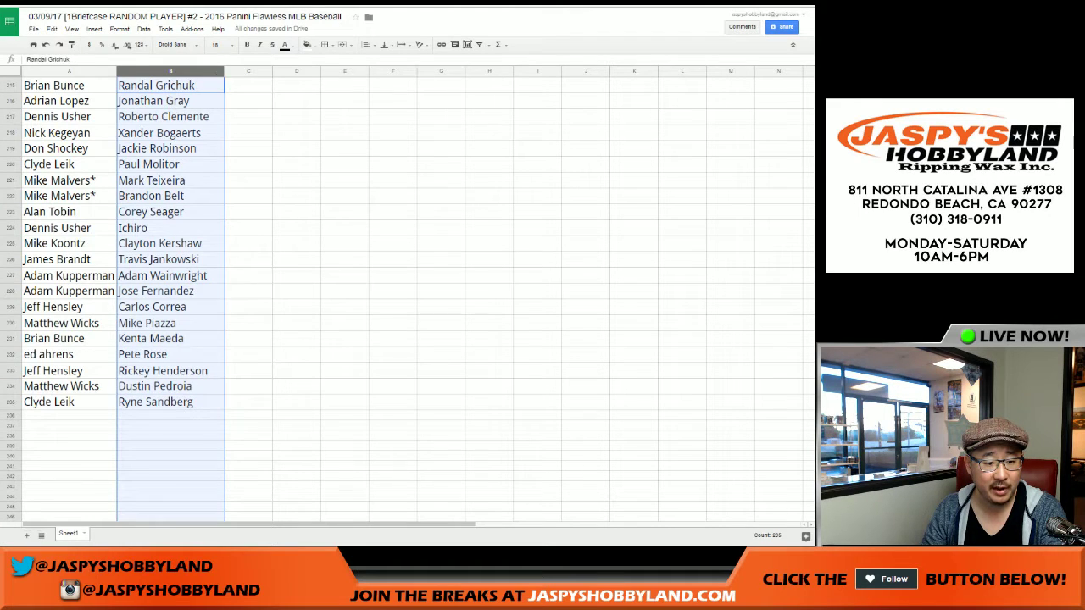
left_click(11, 402)
left_click(170, 71)
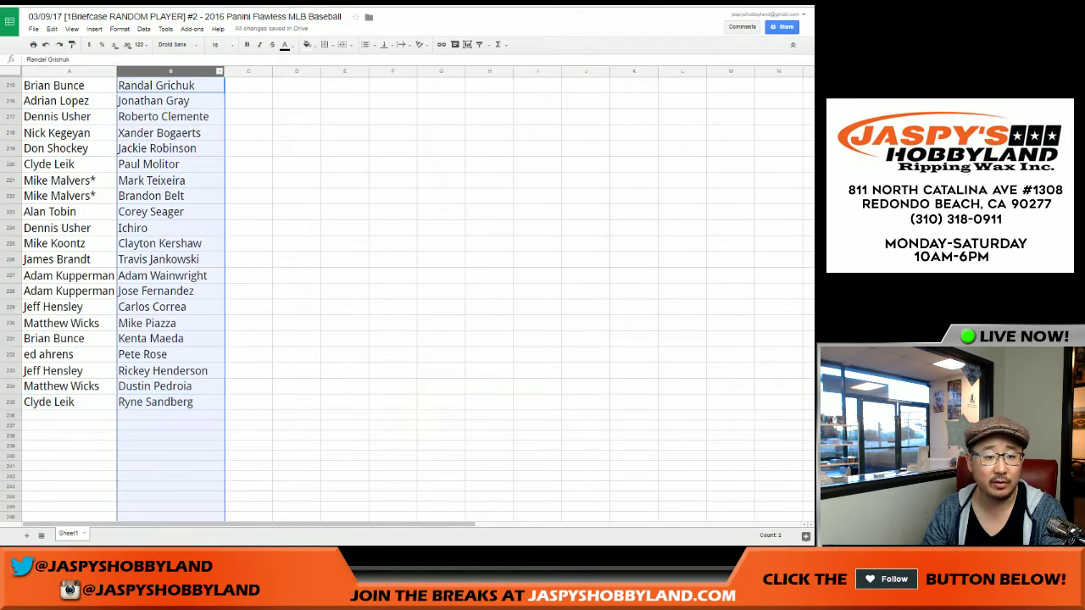
left_click(143, 29)
left_click(178, 44)
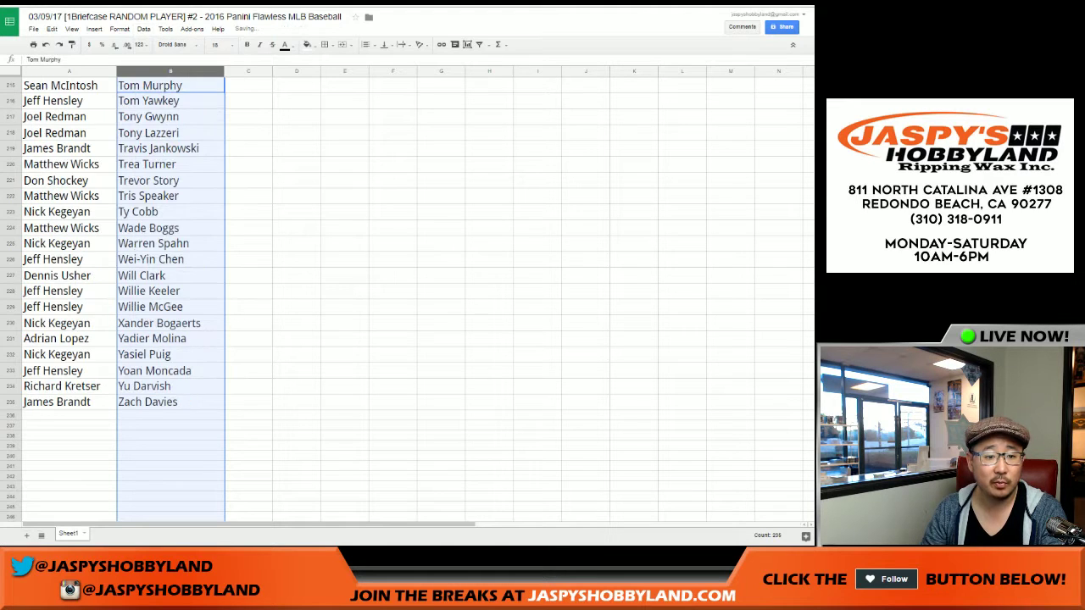
Look through the alphabetically sorted list of baseball players and their assigned participants.
left_click(170, 212)
scroll(171, 212, "up", 7)
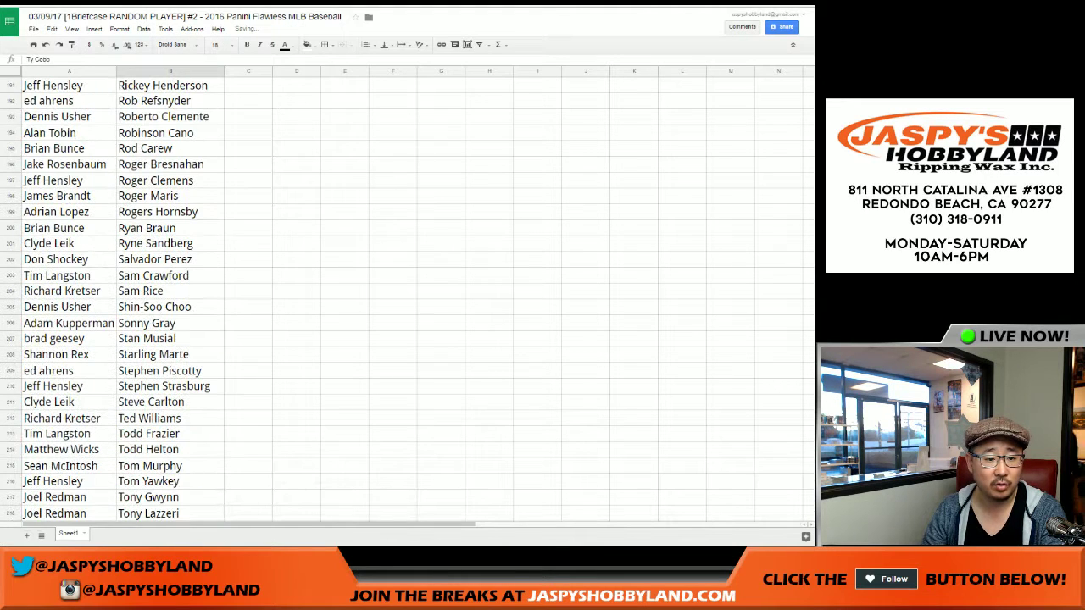
left_click(11, 243)
scroll(11, 244, "up", 20)
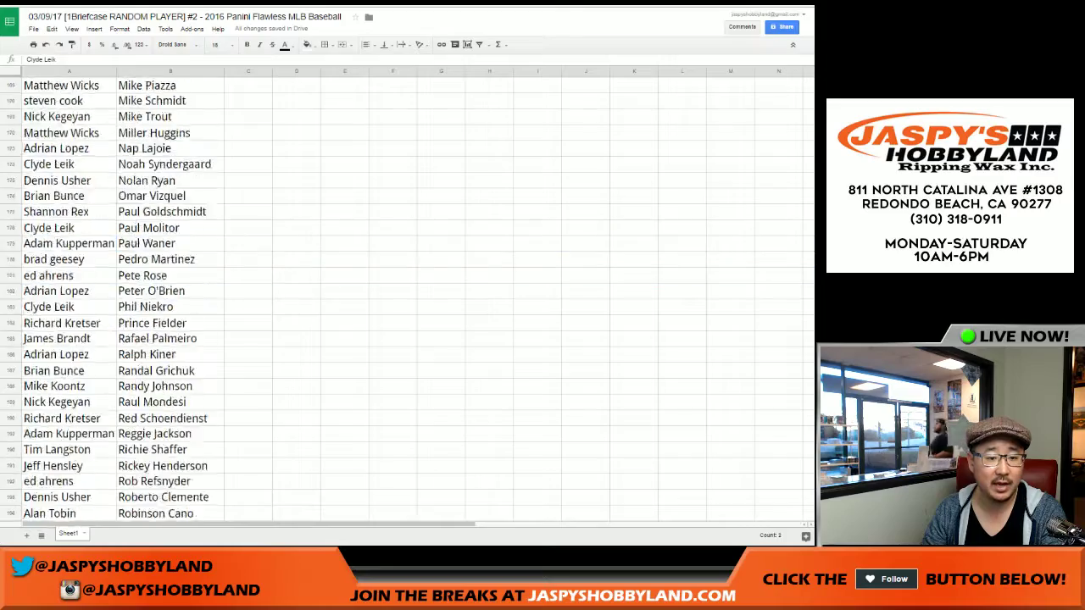
scroll(407, 297, "up", 20)
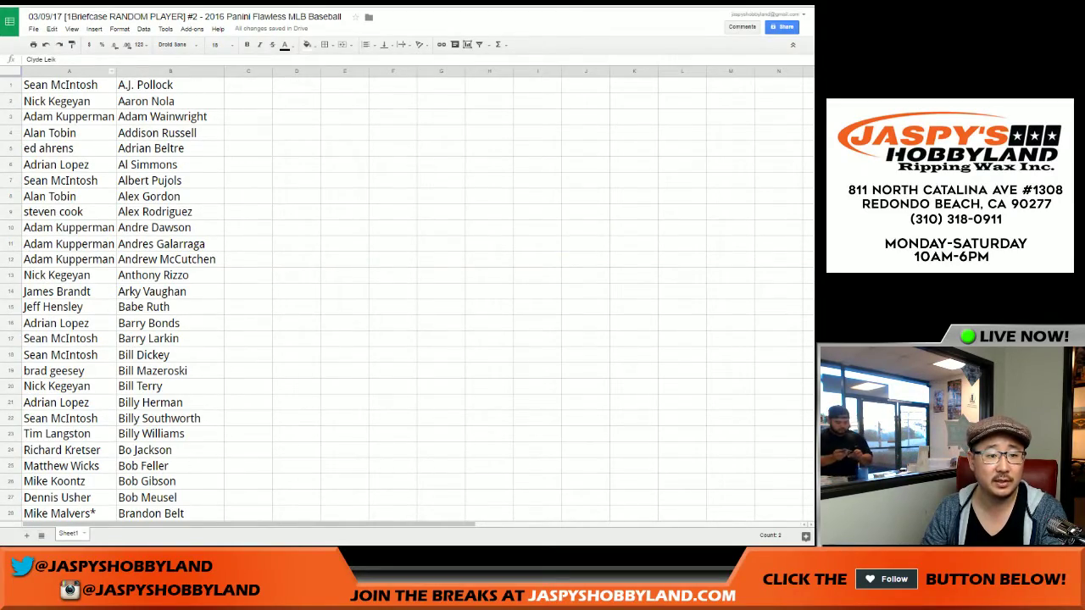
scroll(407, 297, "down", 9)
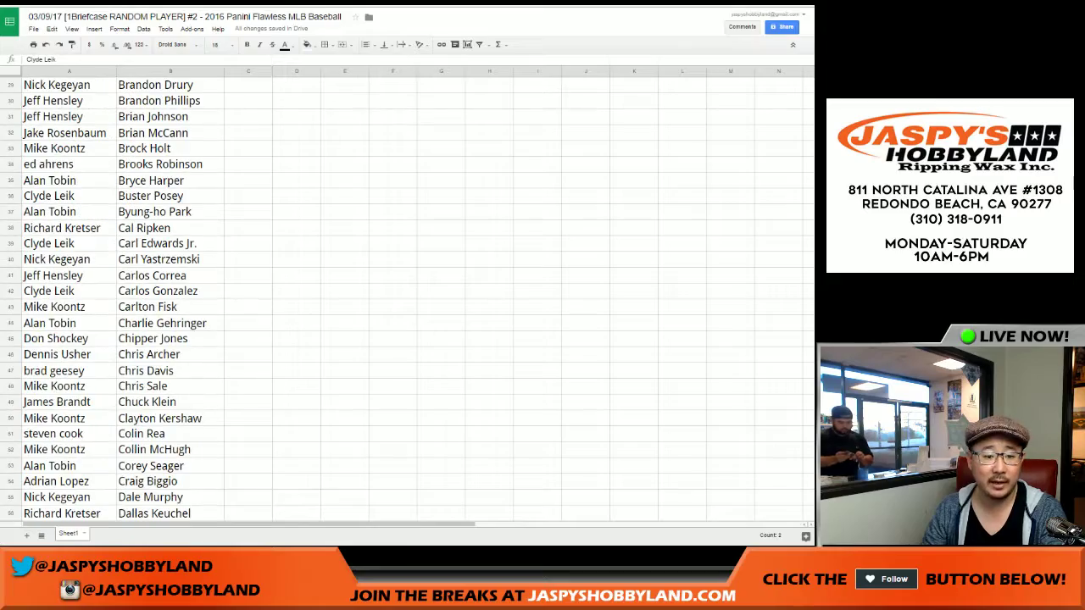
scroll(406, 297, "down", 13)
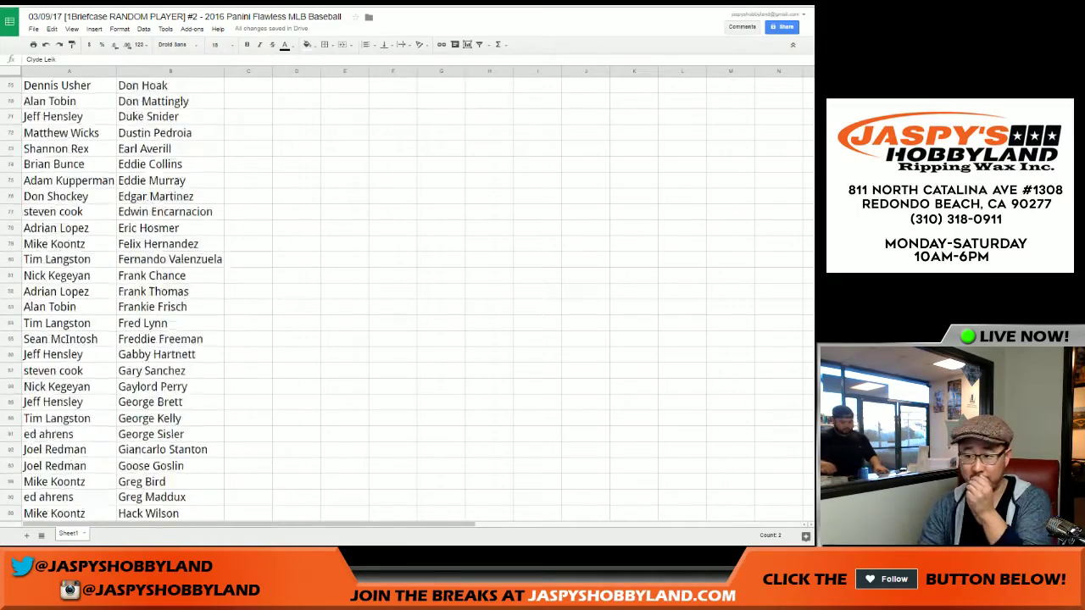
scroll(407, 296, "down", 20)
scroll(407, 297, "up", 11)
scroll(407, 297, "up", 15)
scroll(407, 296, "up", 15)
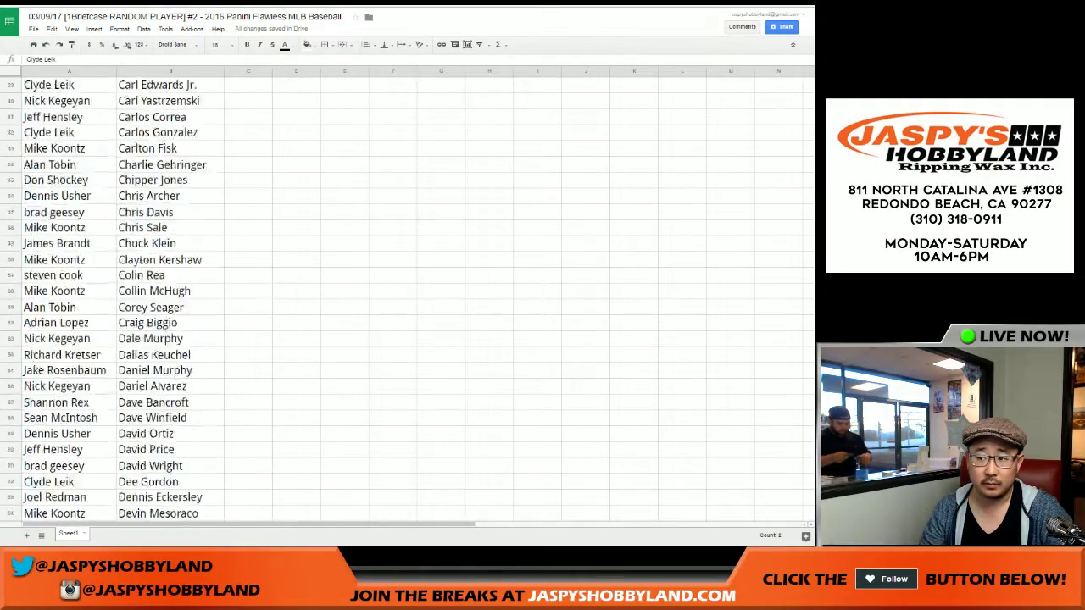
Set the font size of the whole sheet to 6 and fit the column widths to their contents.
key("ctrl+a")
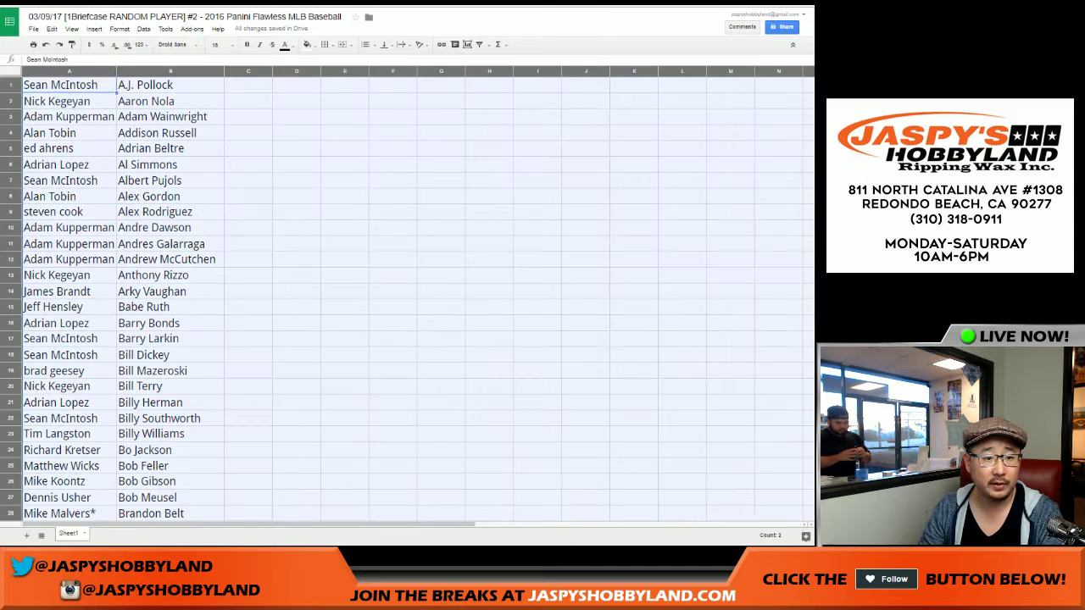
left_click(217, 44)
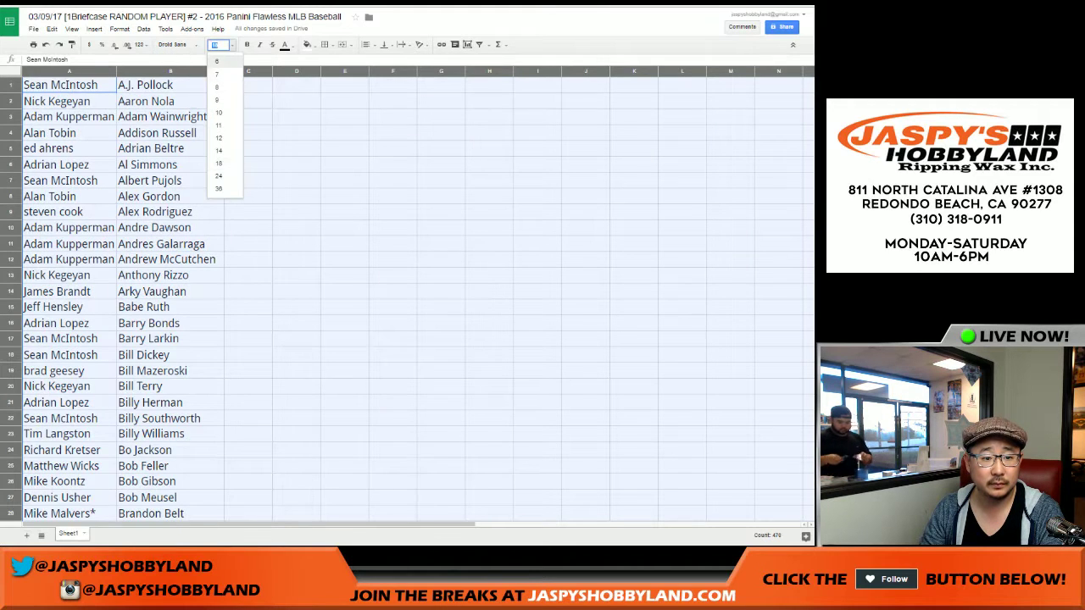
left_click(222, 61)
double_click(116, 71)
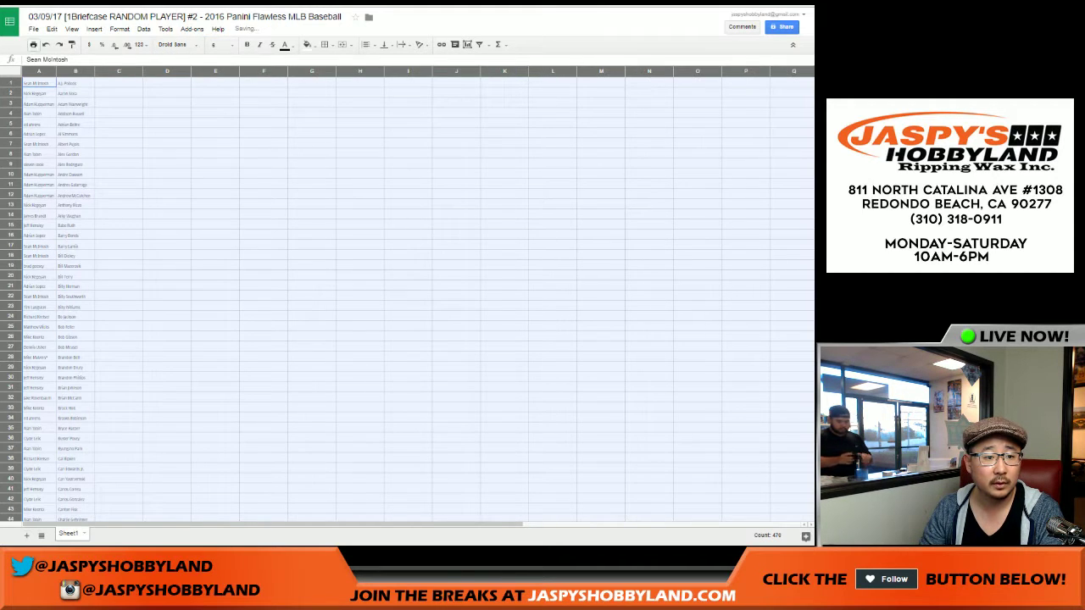
Print the current sheet at actual size in portrait orientation on Letter paper.
key("ctrl+p")
left_click(372, 315)
left_click(453, 315)
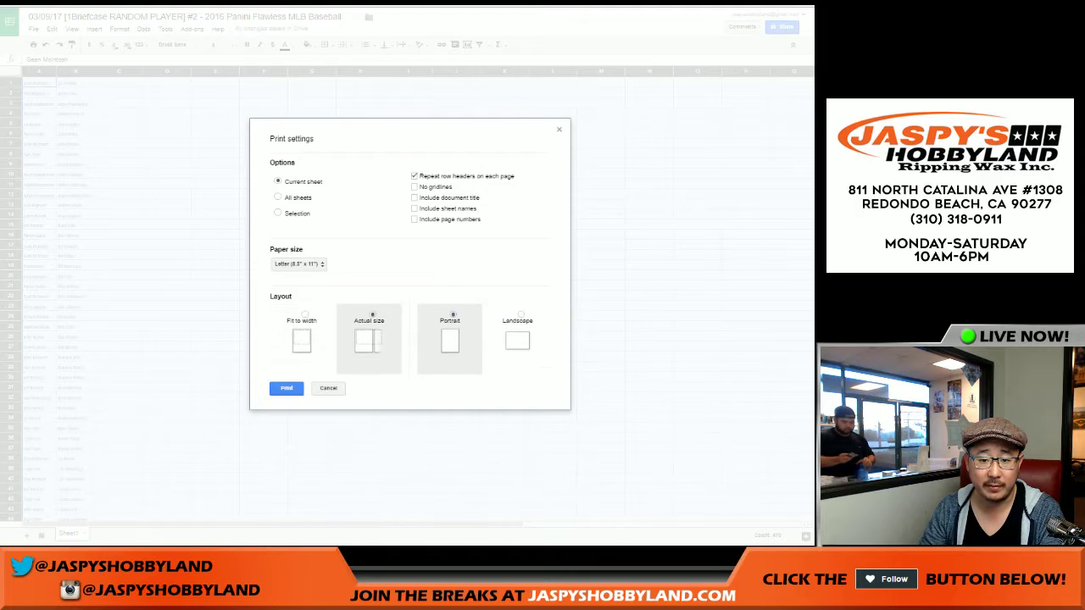
left_click(286, 388)
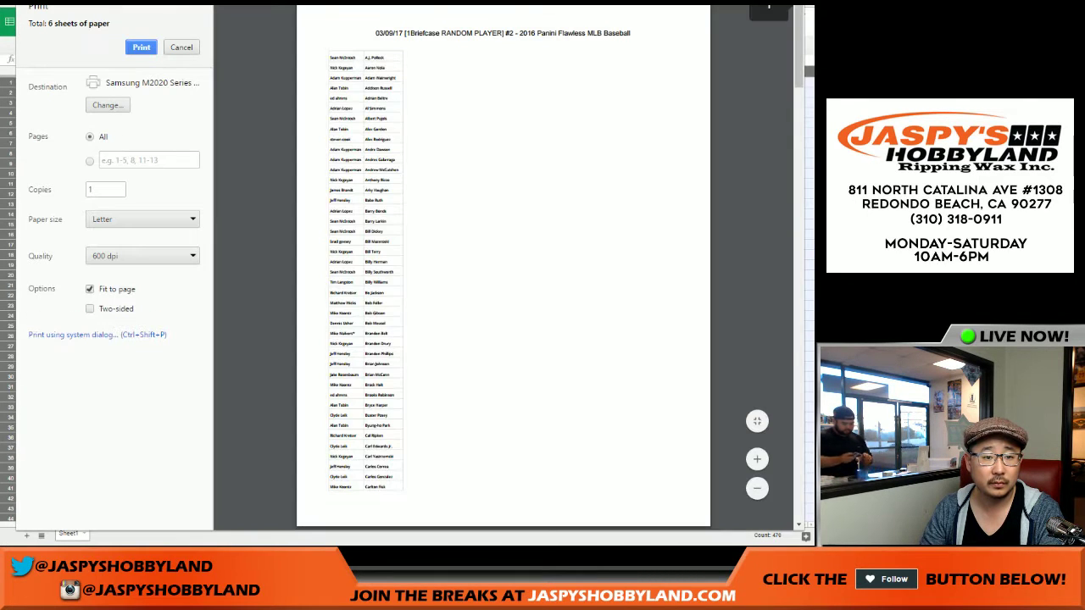
left_click(141, 48)
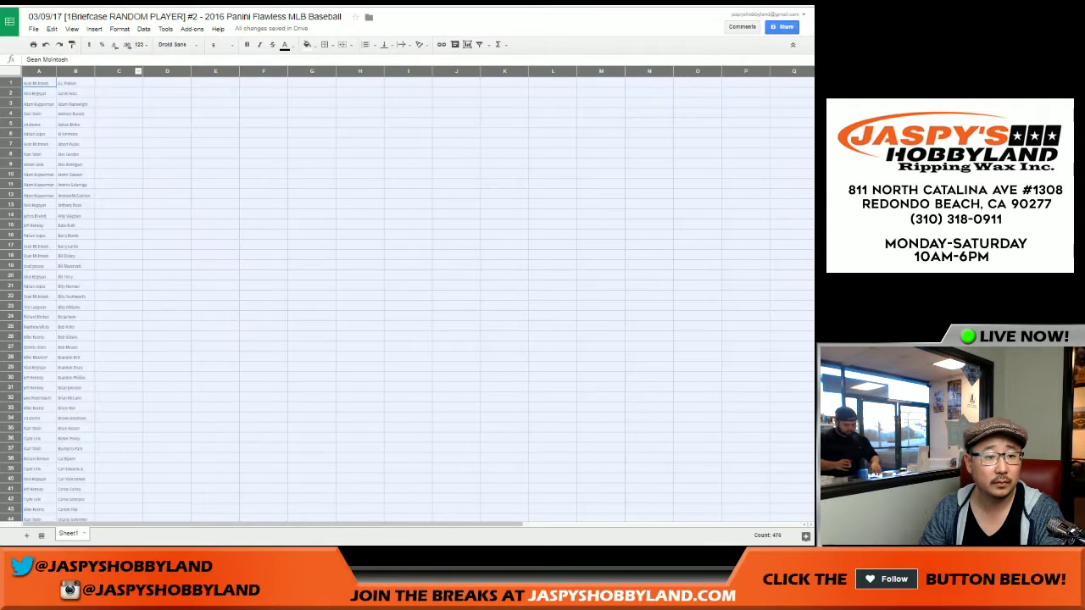
Set the font size of the whole sheet to 24 and fit the column widths to the enlarged names.
left_click(215, 44)
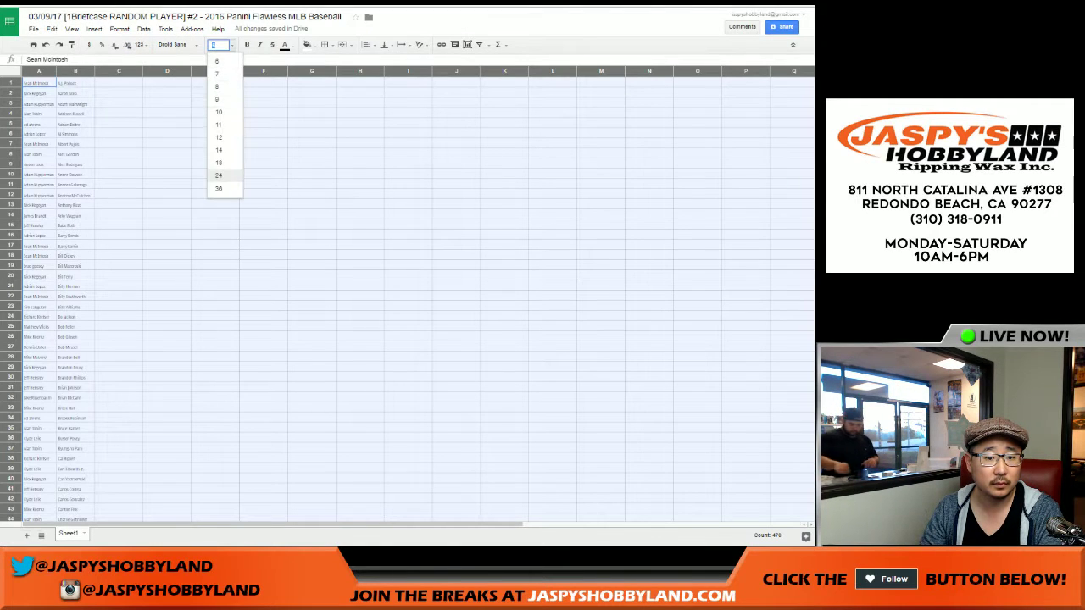
left_click(222, 174)
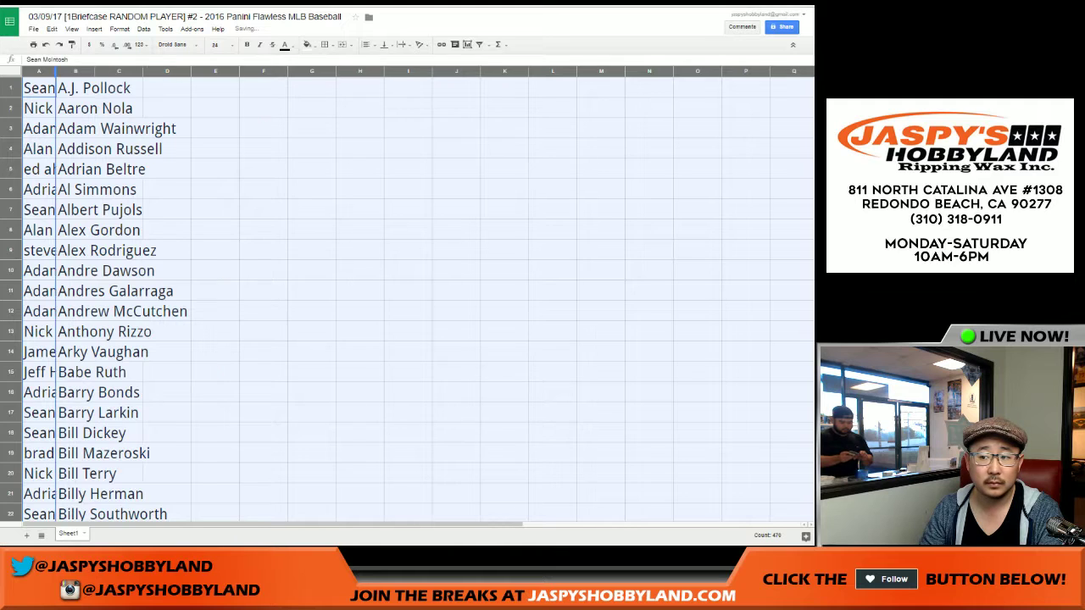
double_click(56, 71)
left_click(73, 149)
Sort the whole sheet from A to Z by the participant names in column A.
left_click(84, 70)
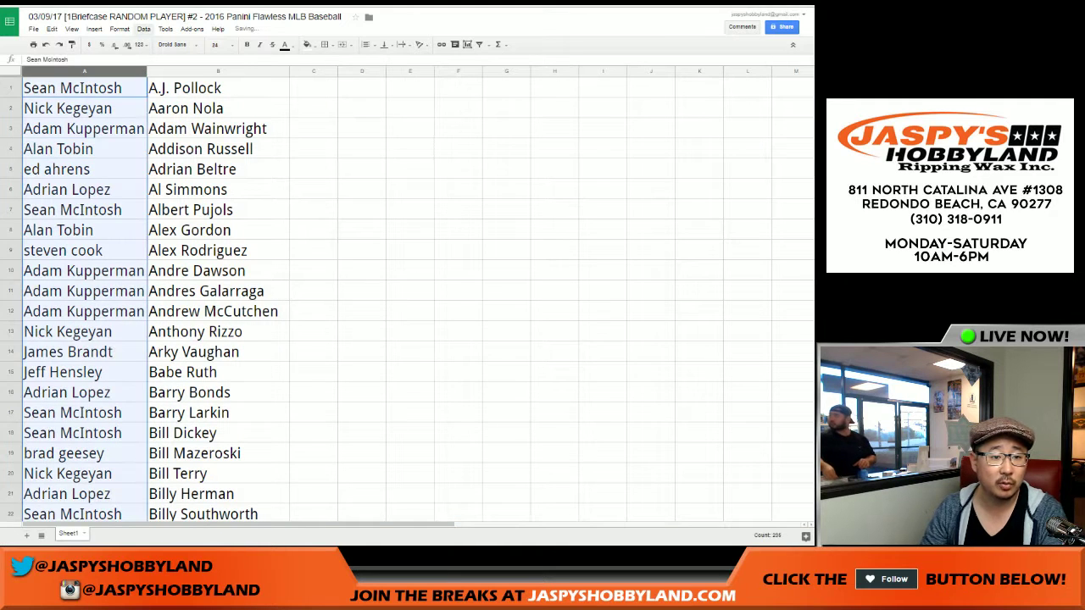
left_click(143, 29)
left_click(192, 44)
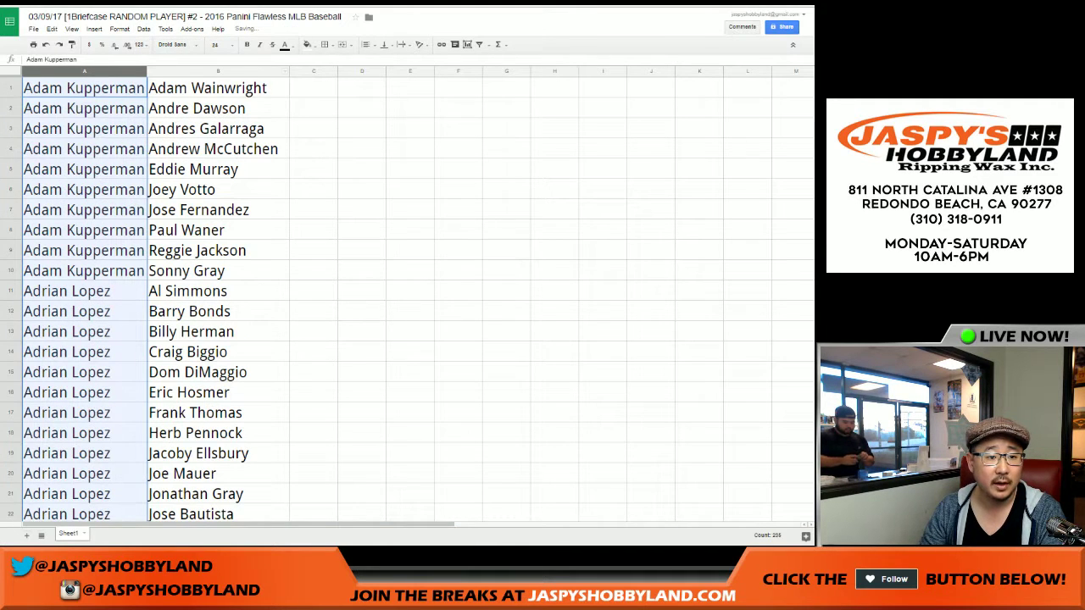
Review the first two participants' players in rows 1 to 30, highlighting rows 1–10 and 11–30 as blocks.
left_click(11, 88)
left_click(11, 272, "shift")
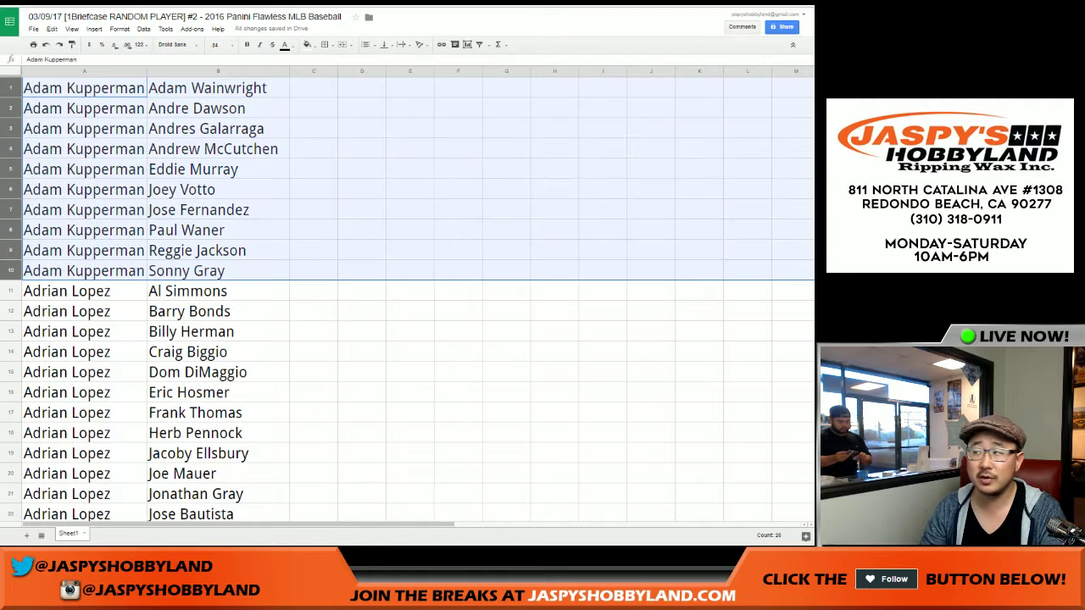
left_click(11, 291)
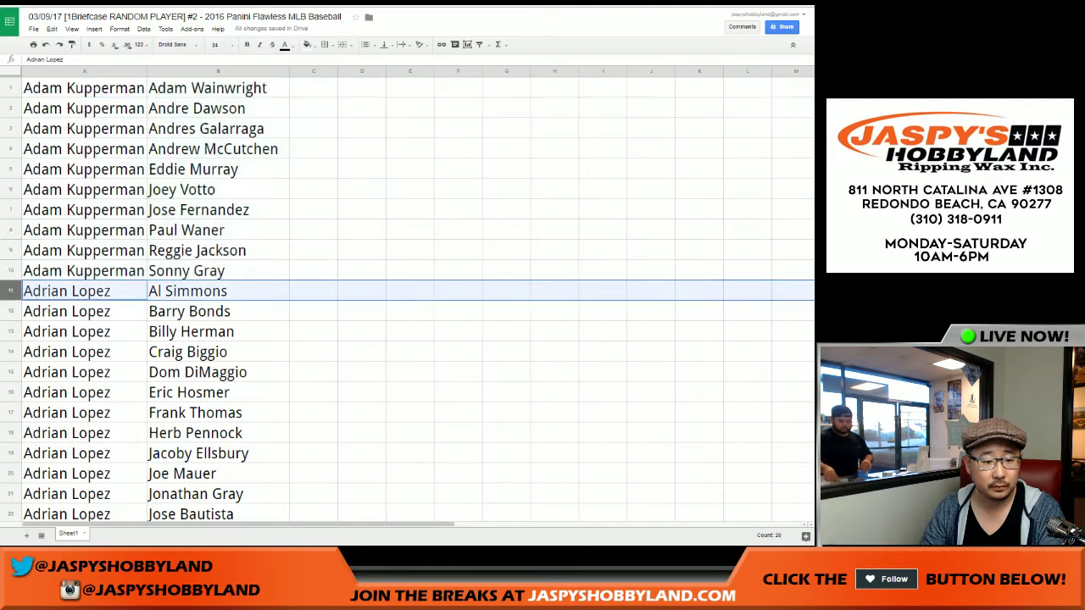
scroll(11, 290, "down", 3)
left_click(11, 474, "shift")
scroll(407, 296, "up", 1)
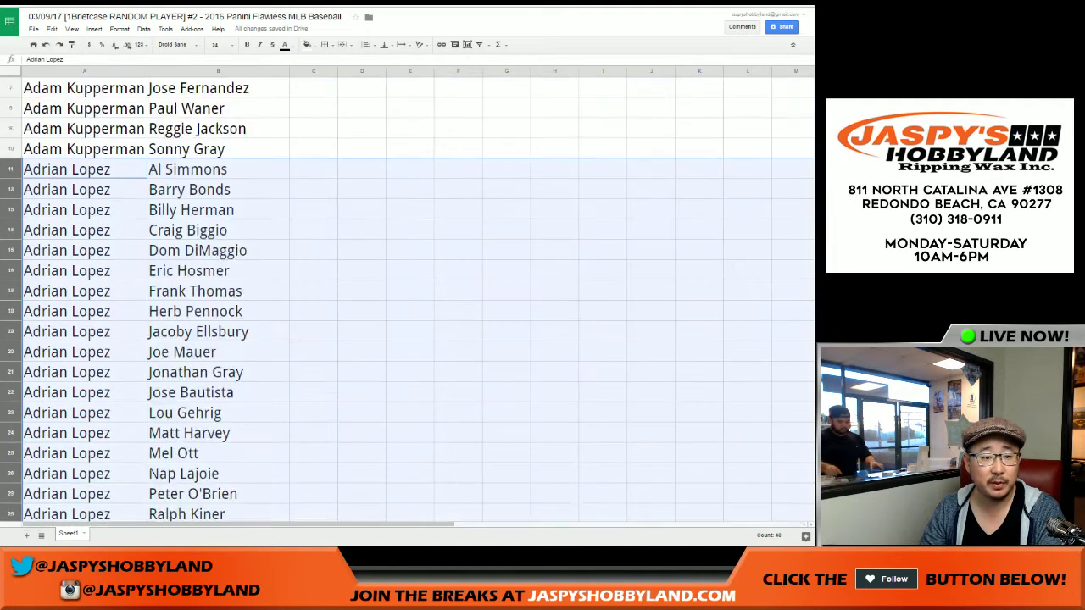
scroll(407, 297, "down", 5)
scroll(407, 297, "up", 4)
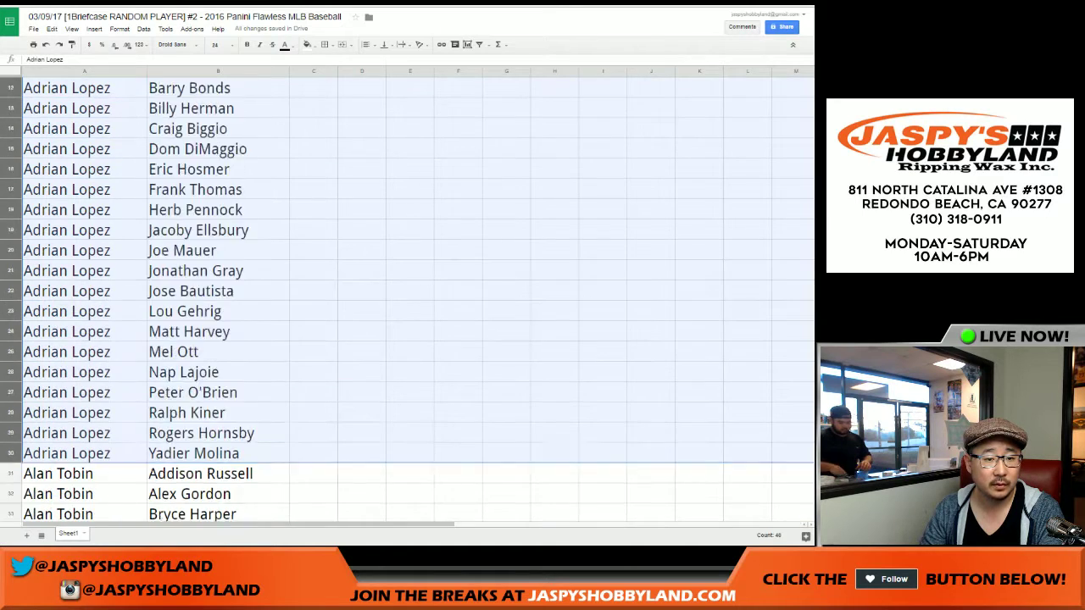
scroll(407, 296, "down", 4)
scroll(407, 297, "down", 1)
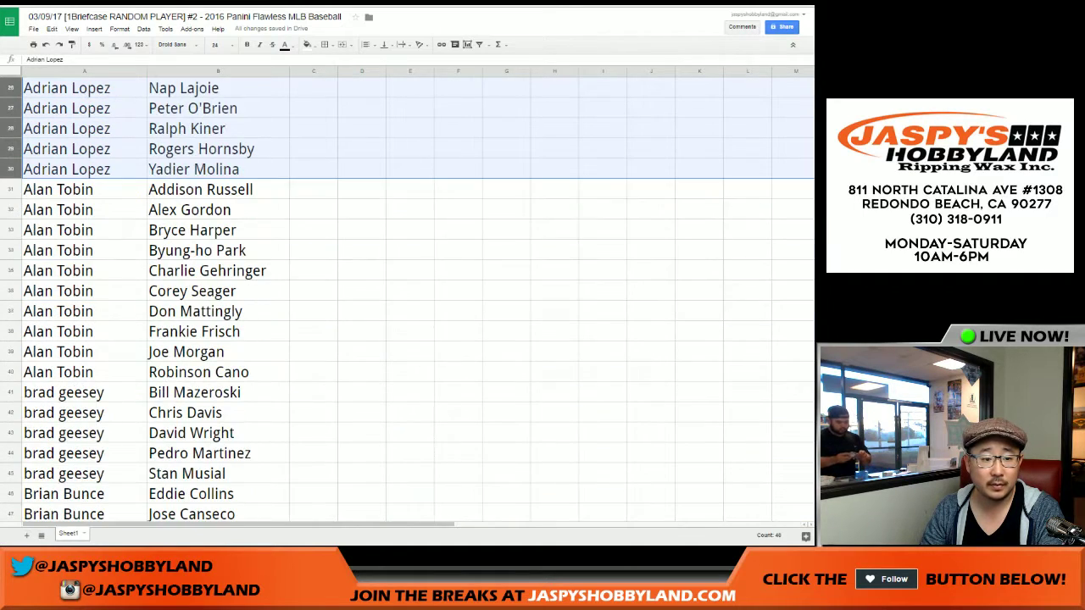
Review the next three participants' players in rows 31 to 55, highlighting rows 31–40, 41–45 and 46–55 as blocks.
left_click(10, 189)
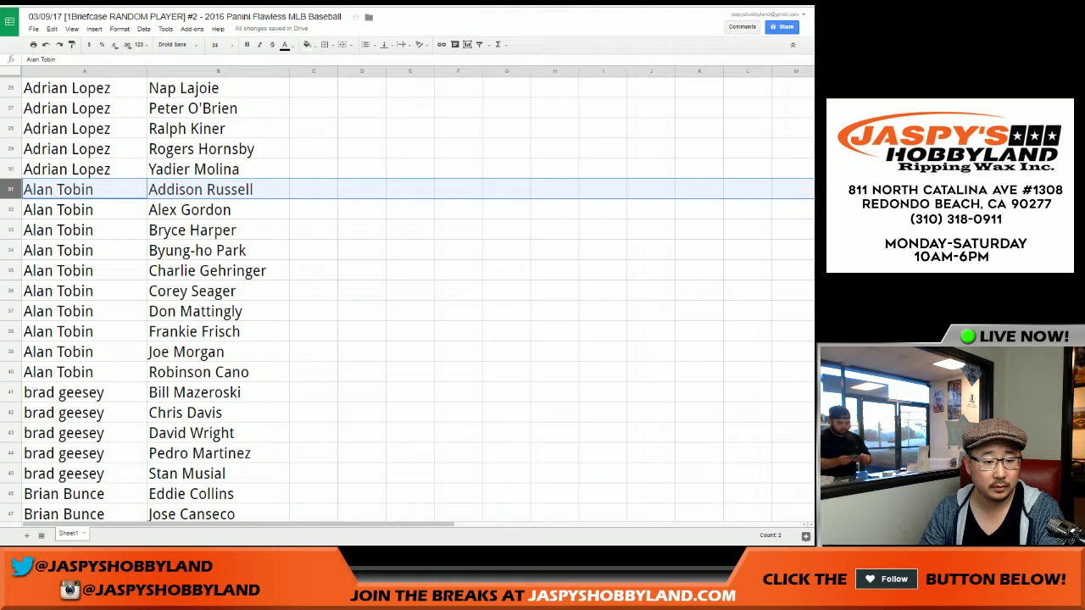
left_click(10, 372, "shift")
scroll(407, 297, "down", 1)
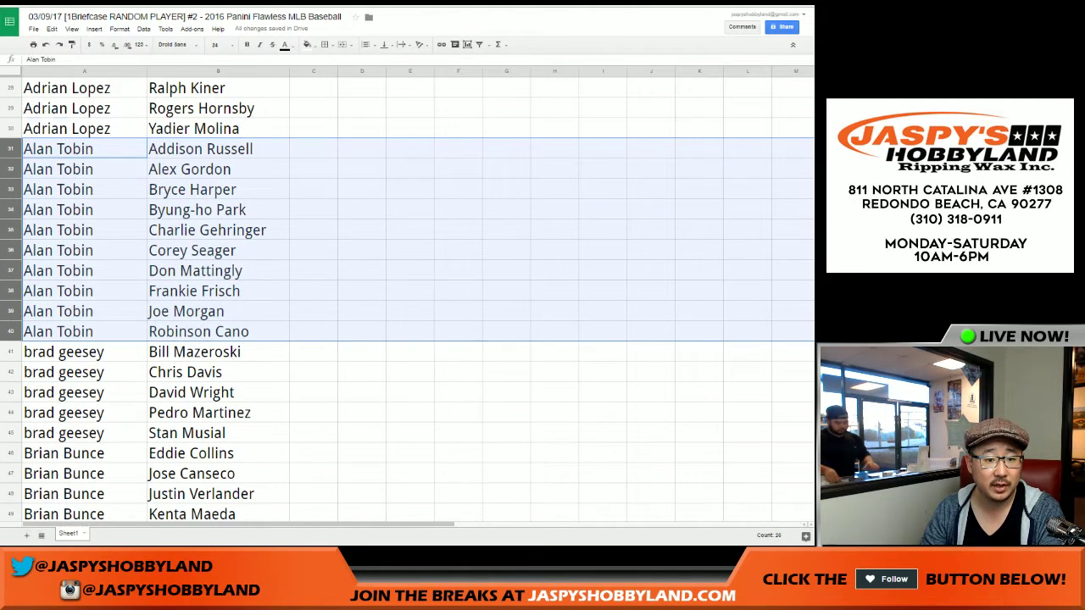
scroll(407, 302, "down", 1)
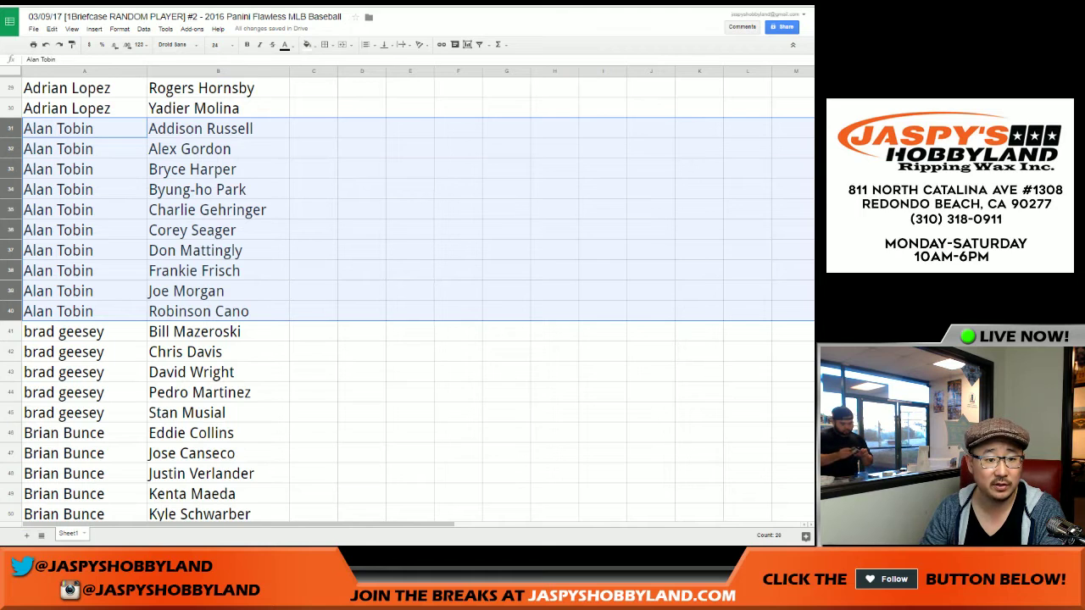
left_click(10, 332)
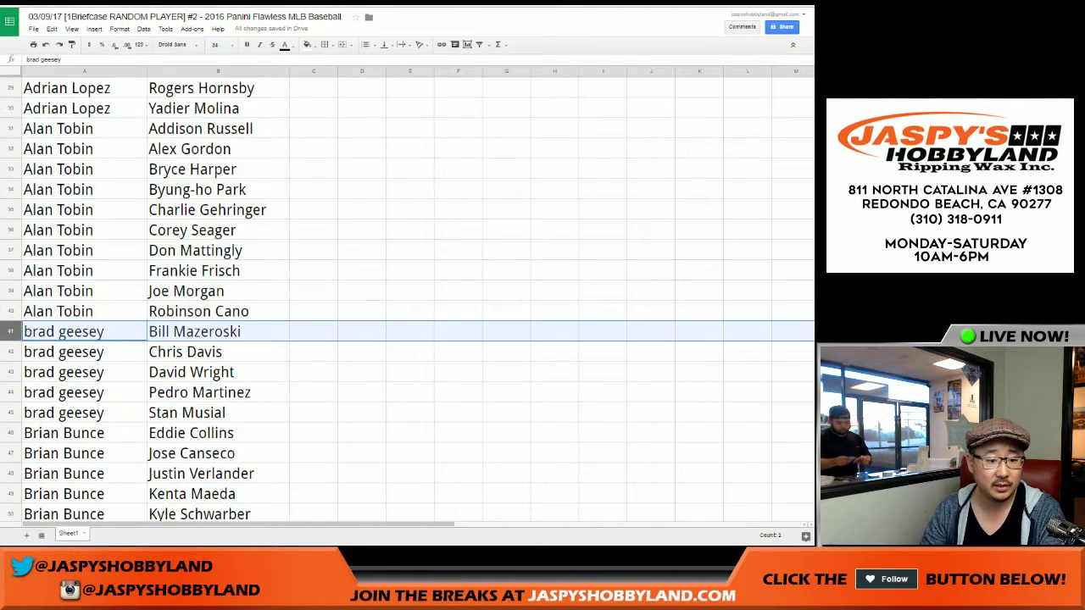
scroll(407, 296, "down", 1)
left_click(10, 352, "shift")
scroll(406, 296, "down", 2)
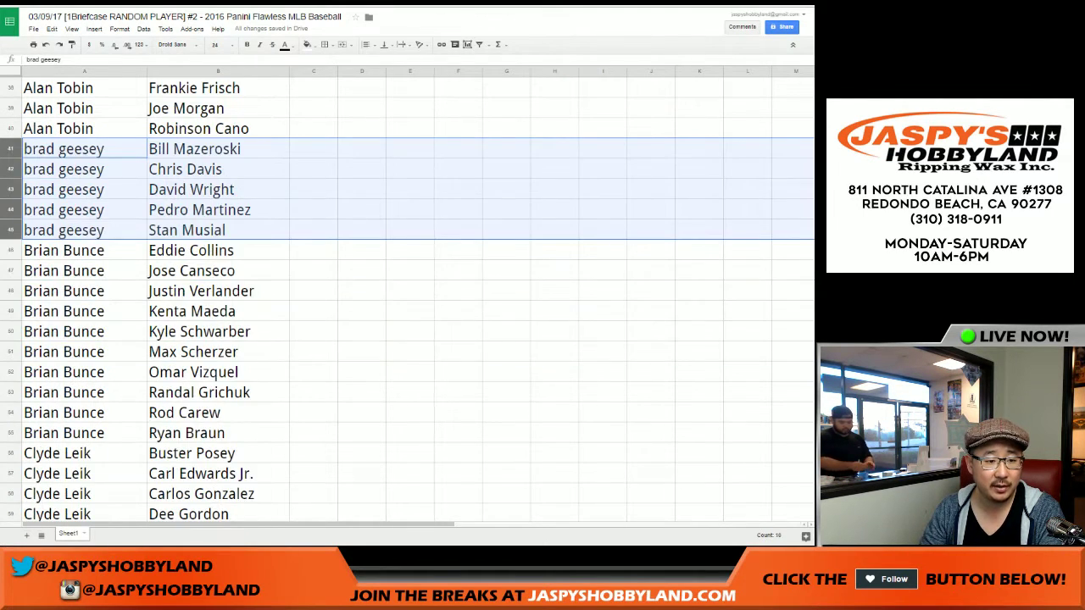
left_click(10, 251)
left_click(11, 433, "shift")
scroll(407, 297, "down", 3)
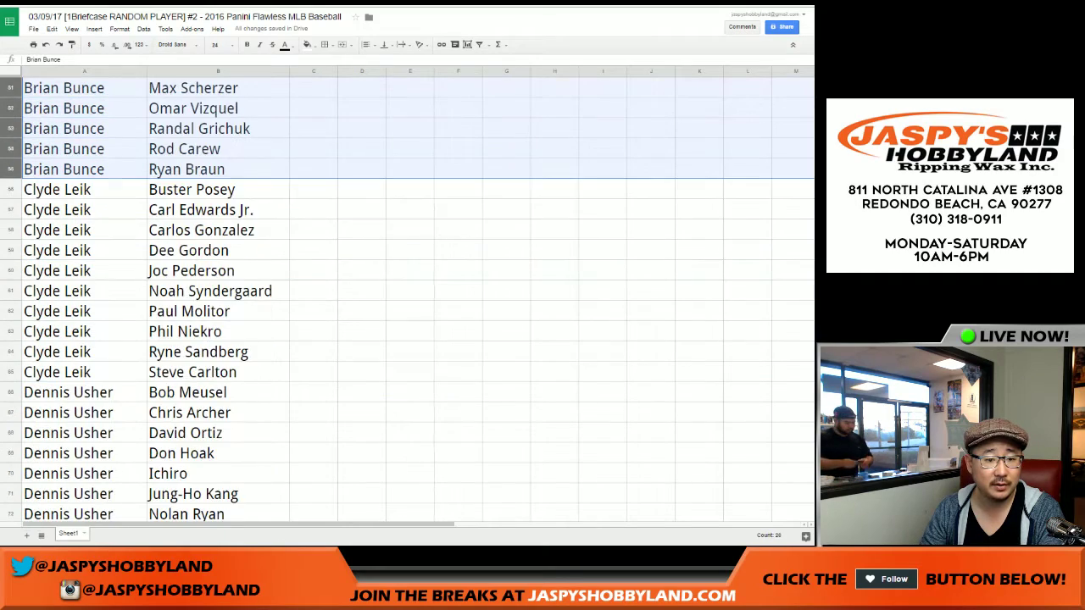
Look through the remaining participants' assigned players down to row 235, and return to cell A1.
scroll(407, 297, "down", 5)
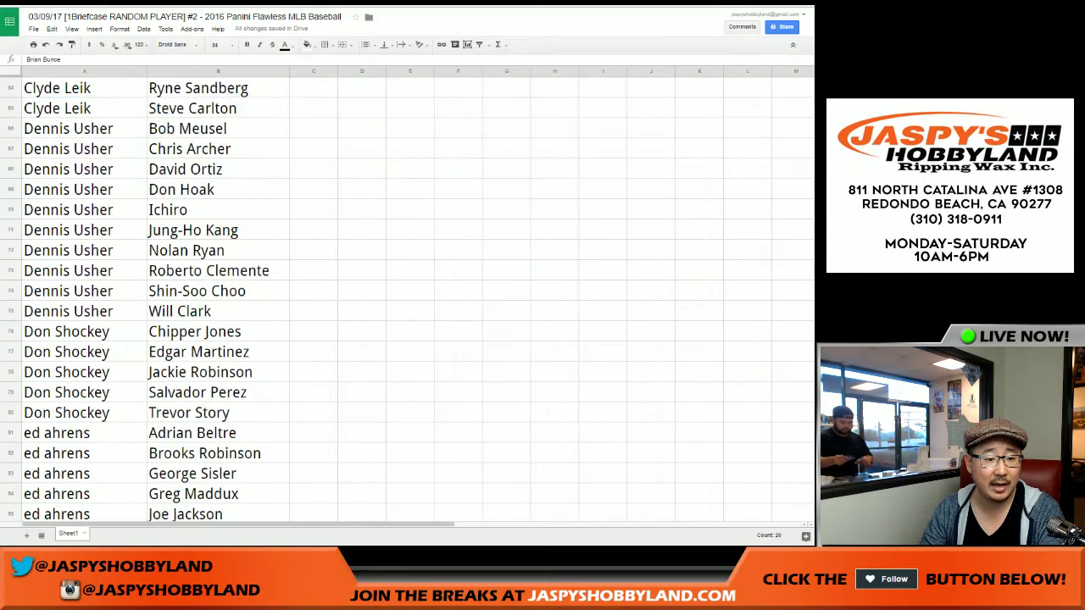
scroll(407, 297, "down", 10)
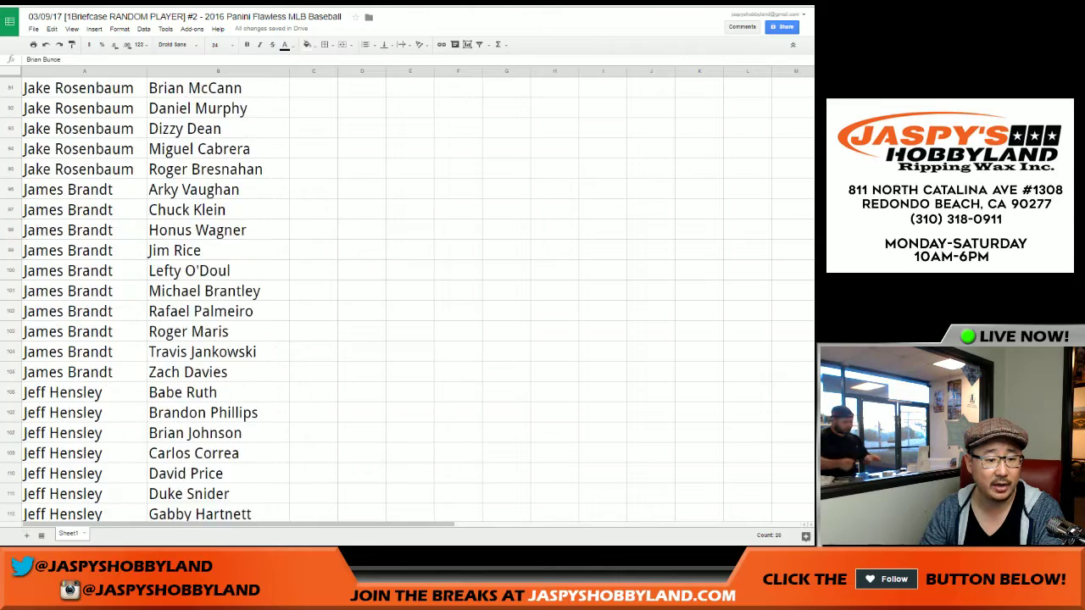
scroll(407, 297, "down", 10)
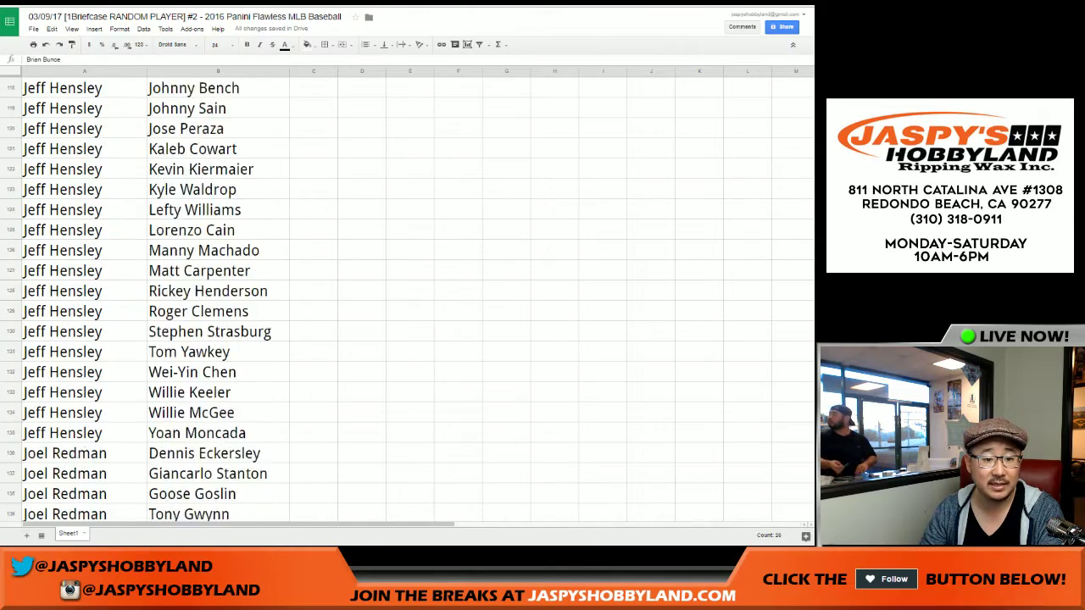
scroll(407, 297, "down", 10)
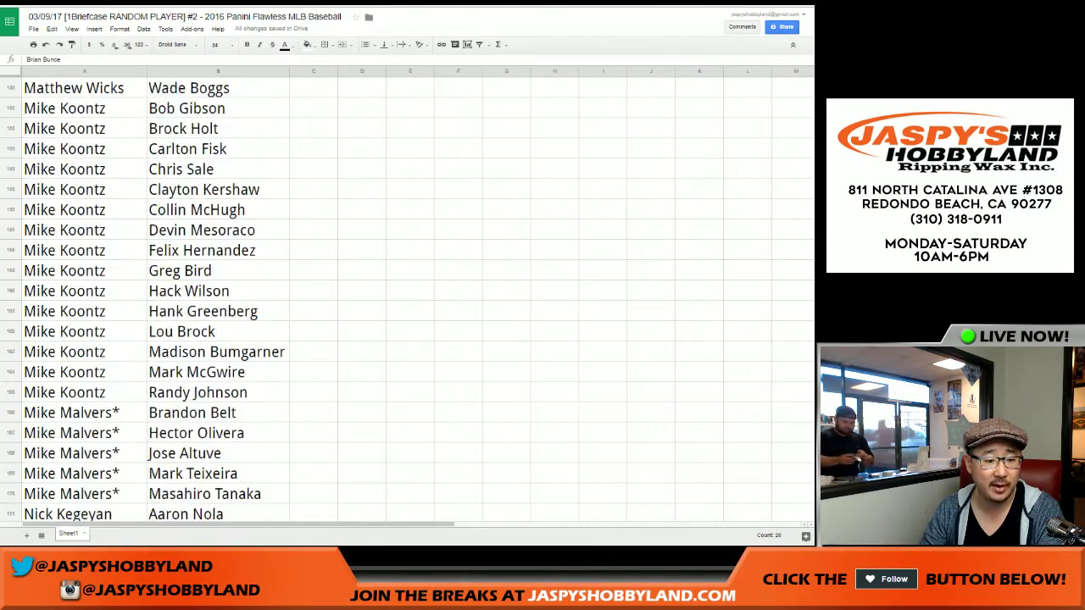
scroll(406, 296, "down", 10)
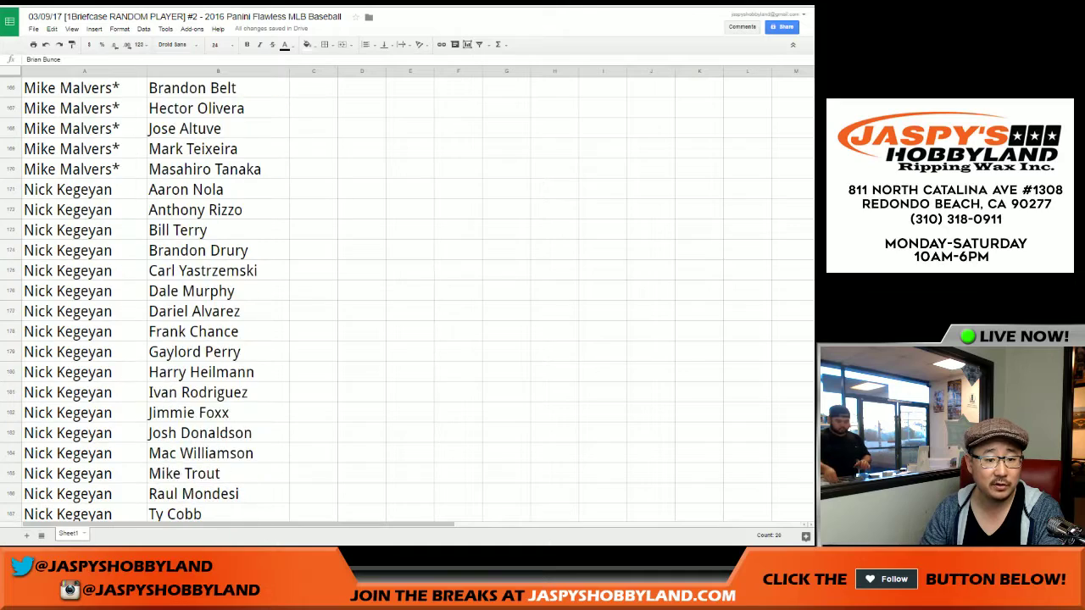
scroll(406, 297, "down", 10)
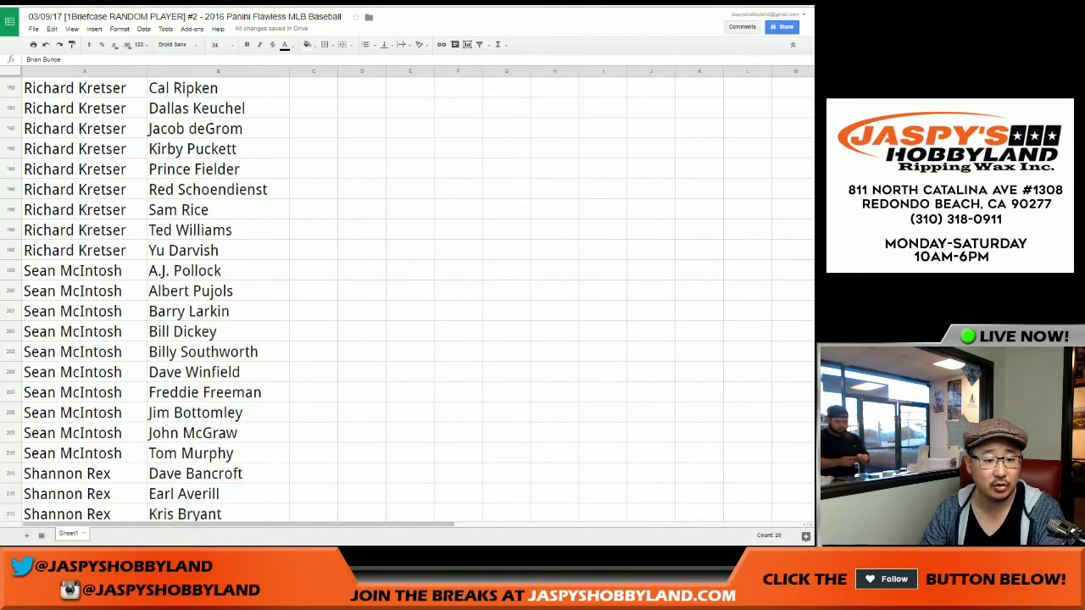
scroll(406, 296, "down", 10)
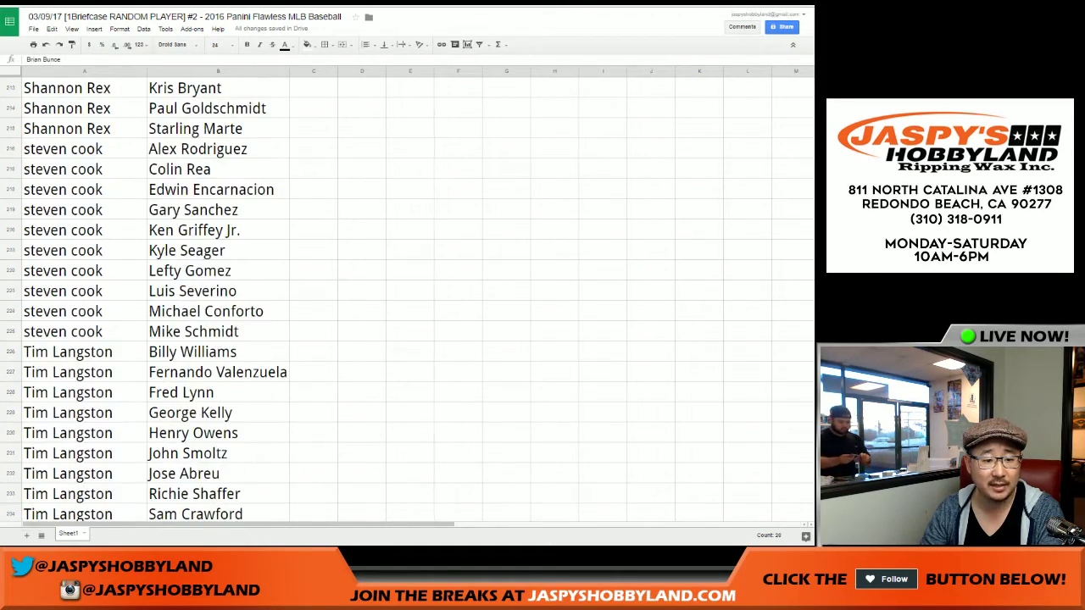
scroll(407, 297, "down", 5)
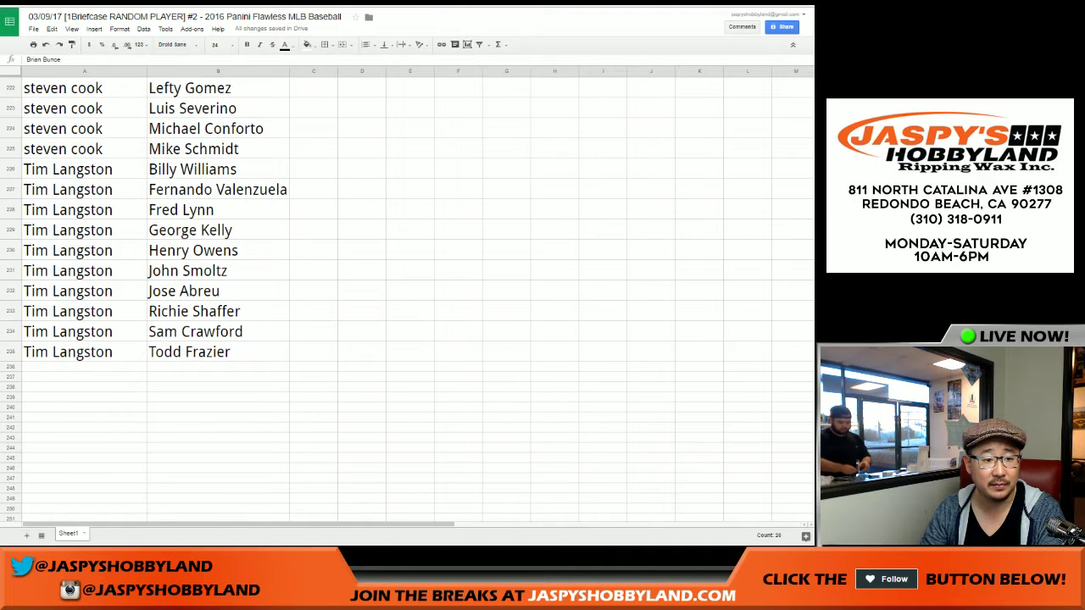
scroll(84, 311, "up", 3)
left_click(85, 311)
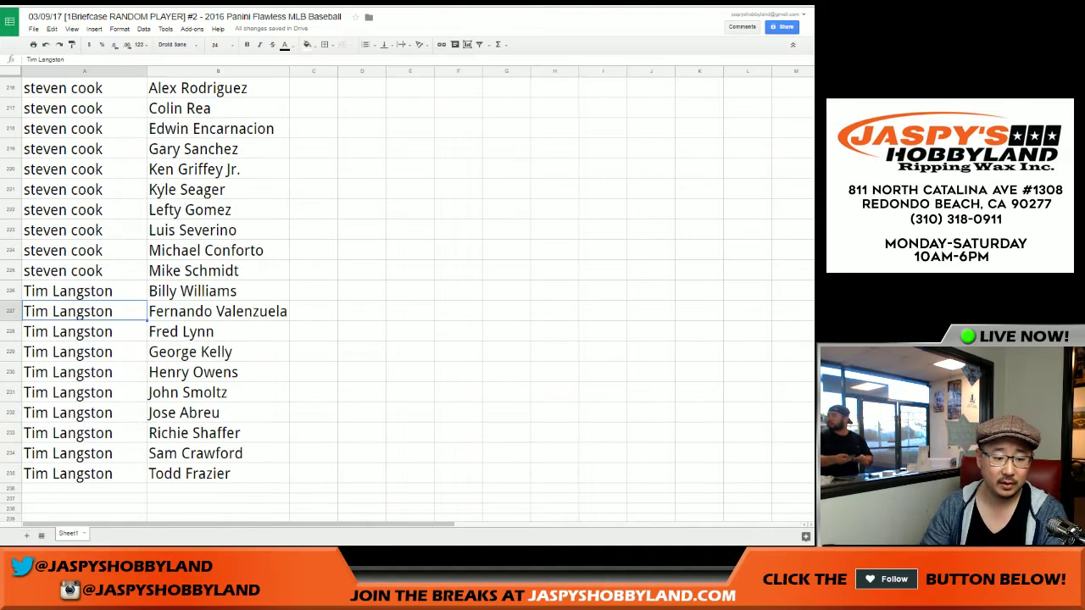
key("ctrl+Home")
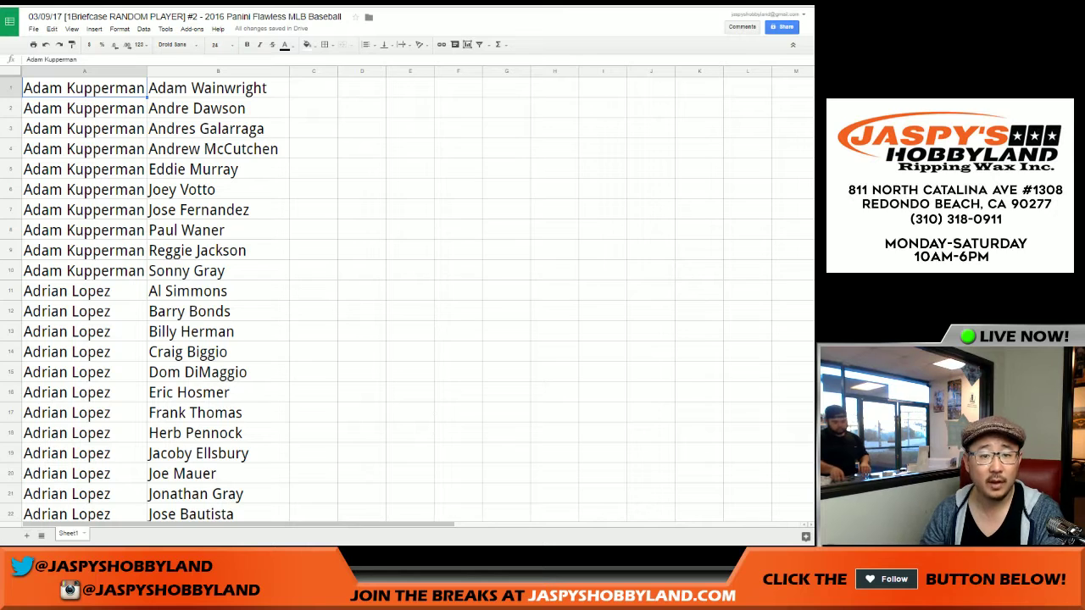